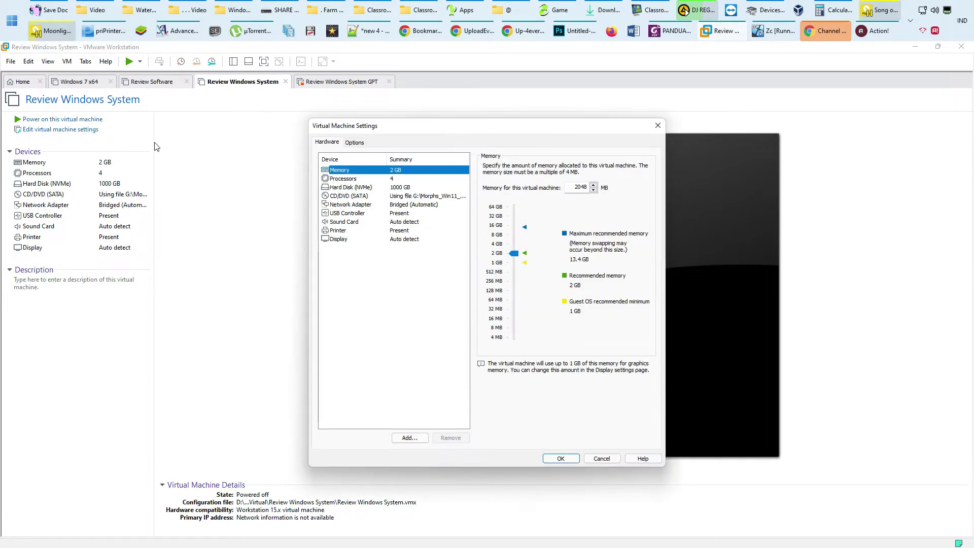
Step: Set the virtual machine's CD/DVD drive to the Windows 10 Enterprise LTSC 2021 [19044.1706] TeamOS ISO image
click(397, 197)
click(624, 241)
click(463, 268)
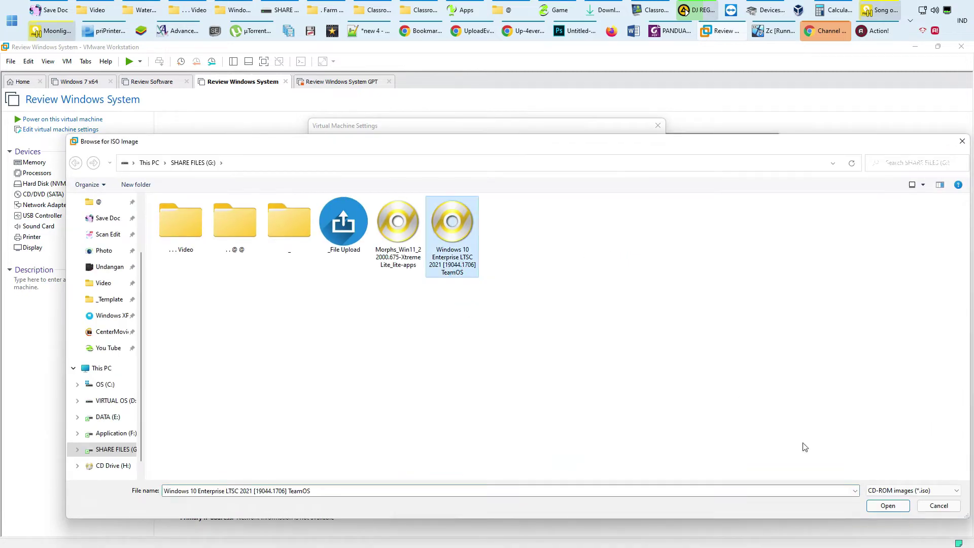
click(880, 506)
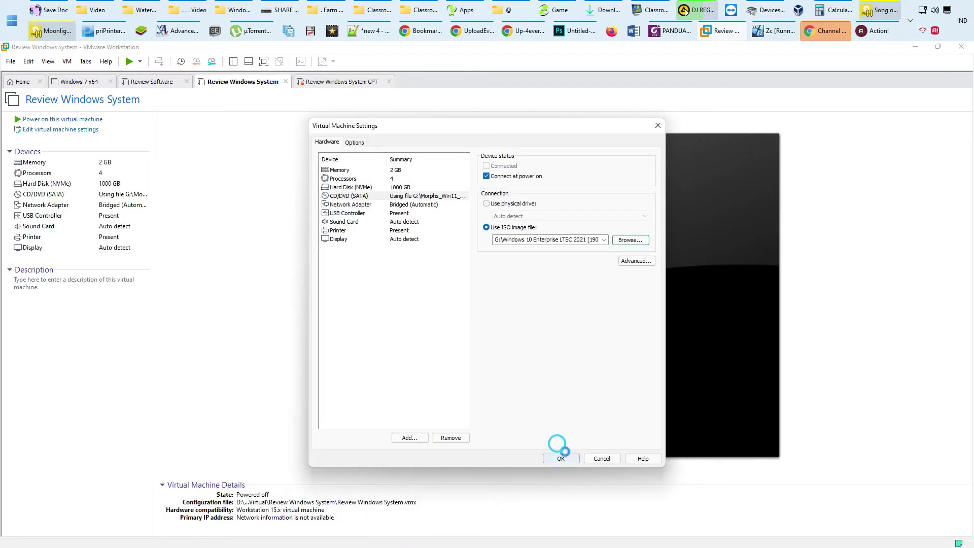
Step: Power on the Review Windows System virtual machine in full screen and accept the Windows Setup license terms
key(ctrl+alt+Return)
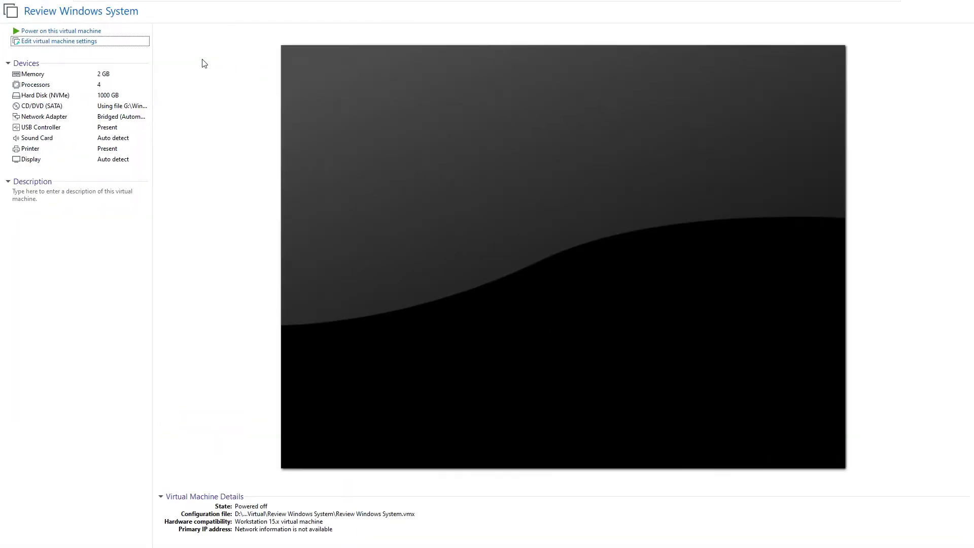
click(91, 32)
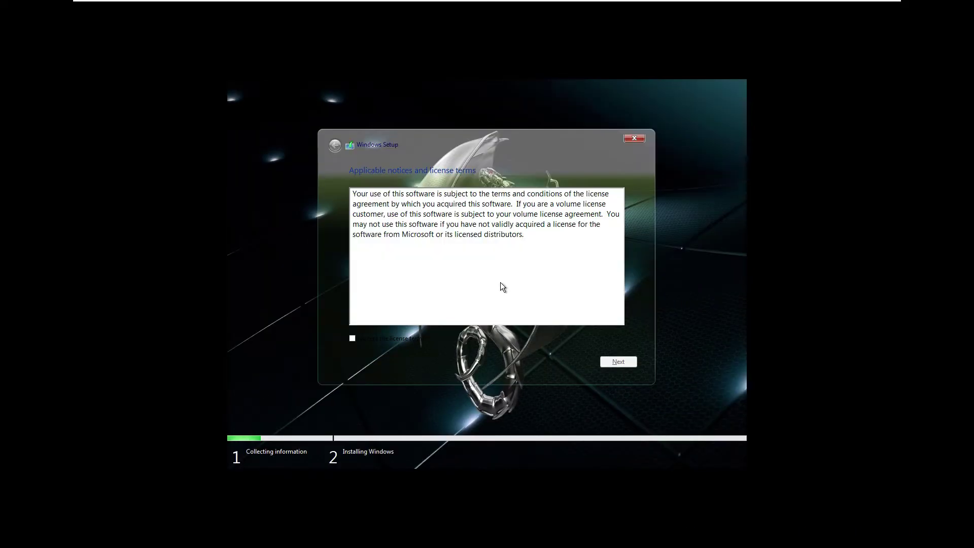
click(389, 339)
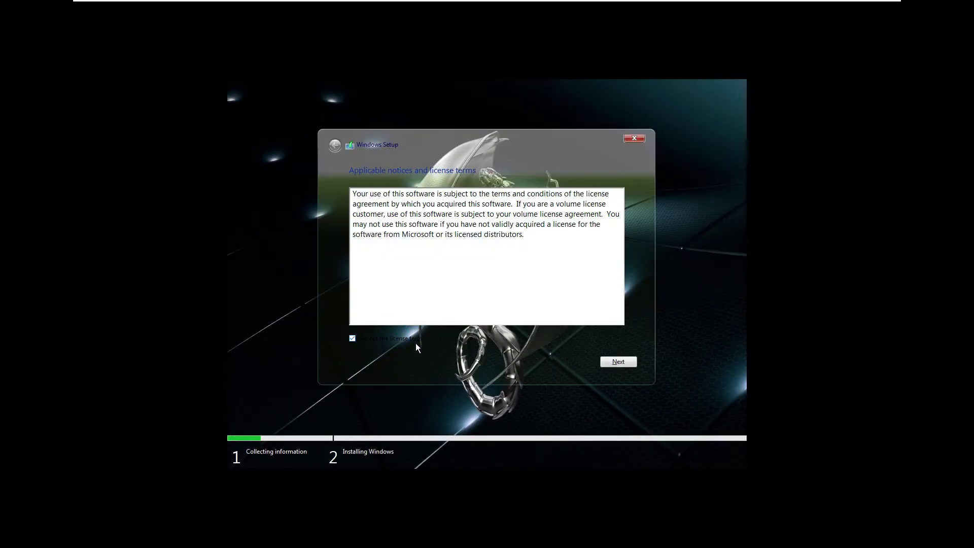
click(609, 363)
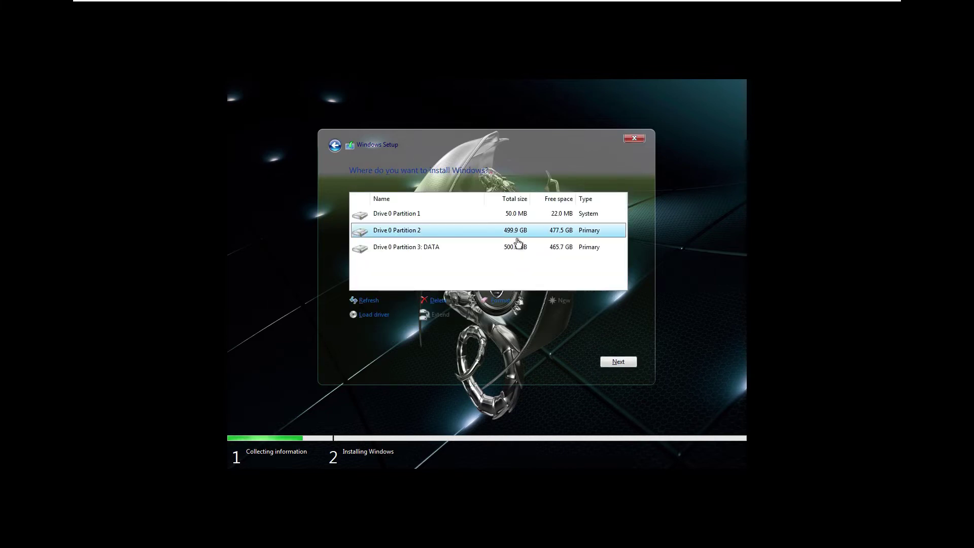
Step: Format Drive 0 Partition 1 and Partition 2, and start the Windows installation on Partition 2
click(512, 217)
click(505, 303)
click(553, 315)
click(512, 231)
click(501, 300)
click(556, 315)
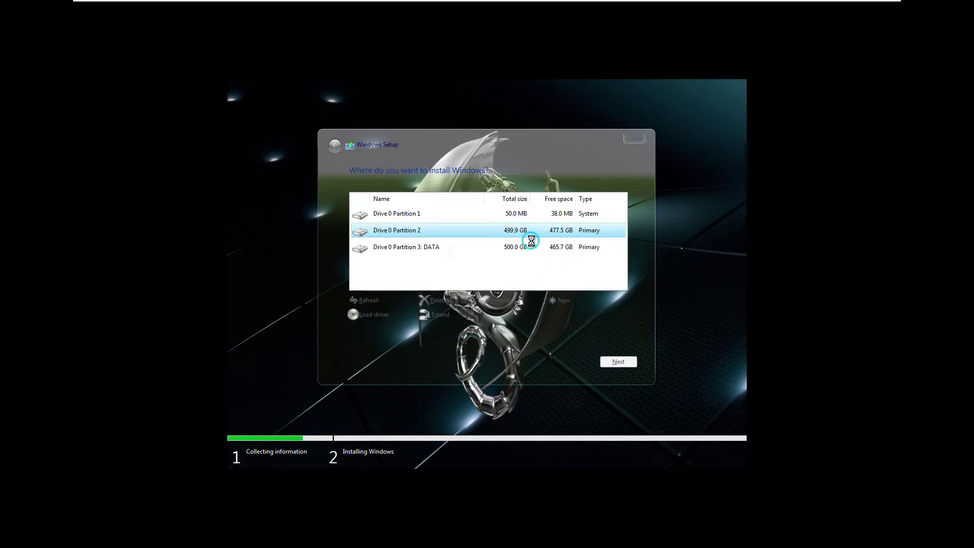
click(609, 362)
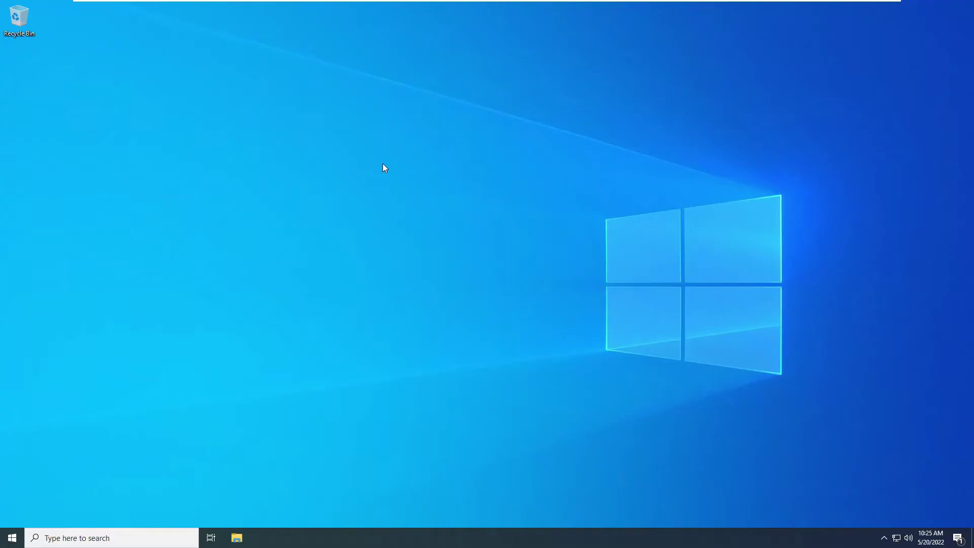
Step: Refresh the desktop and check the Windows edition and OS build on the About page of the System settings
right_click(407, 154)
click(434, 184)
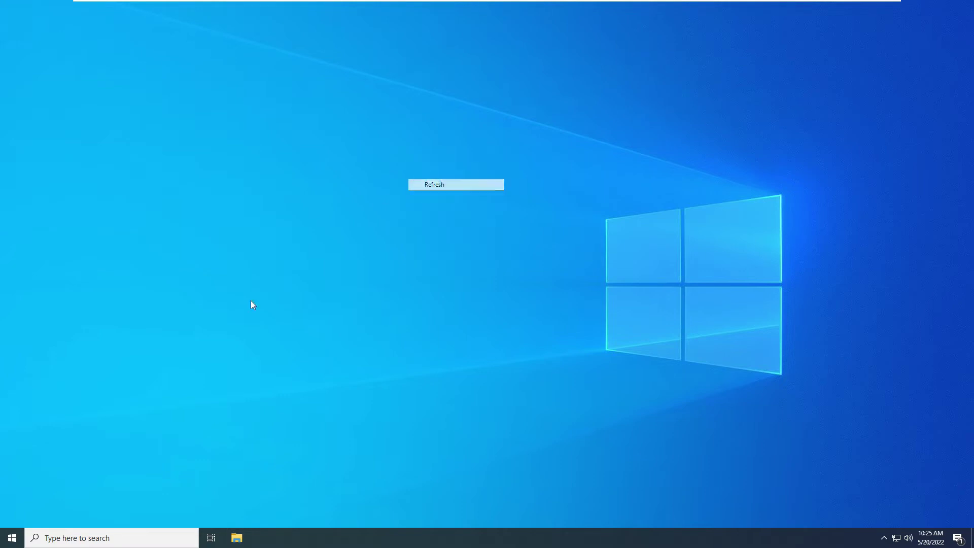
click(12, 537)
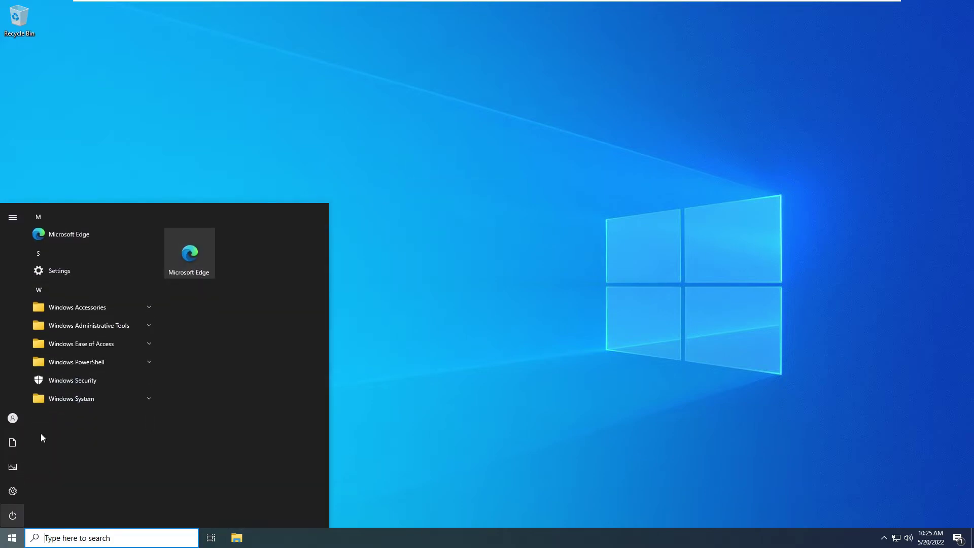
click(85, 273)
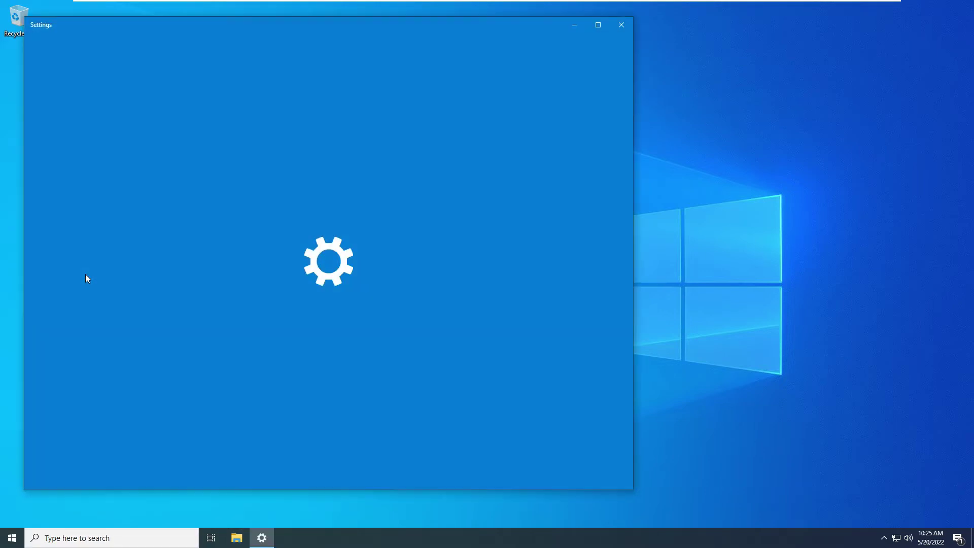
click(597, 25)
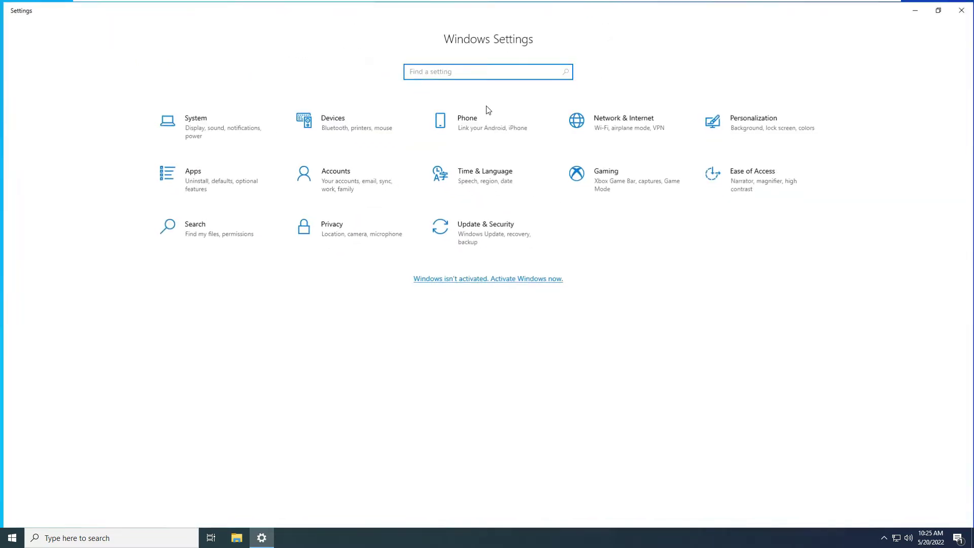
click(213, 129)
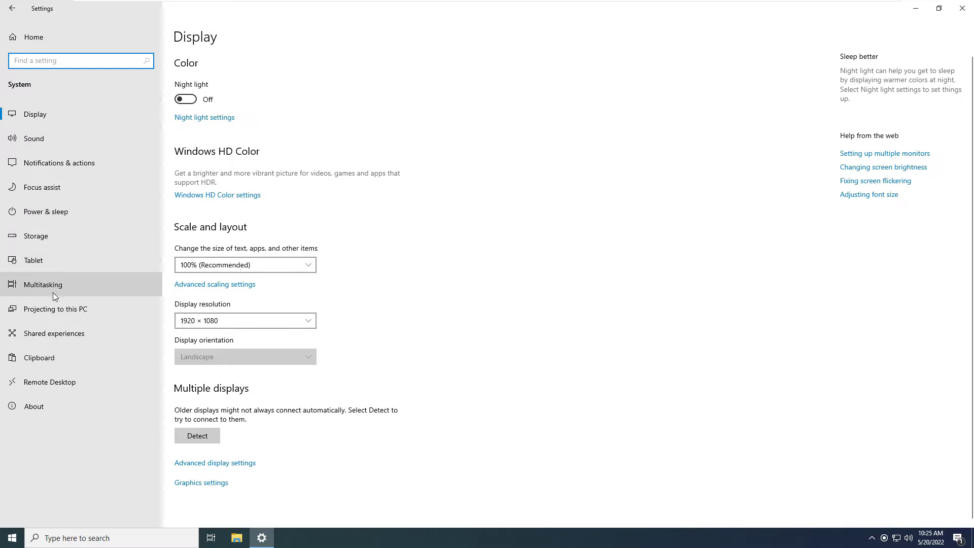
click(42, 409)
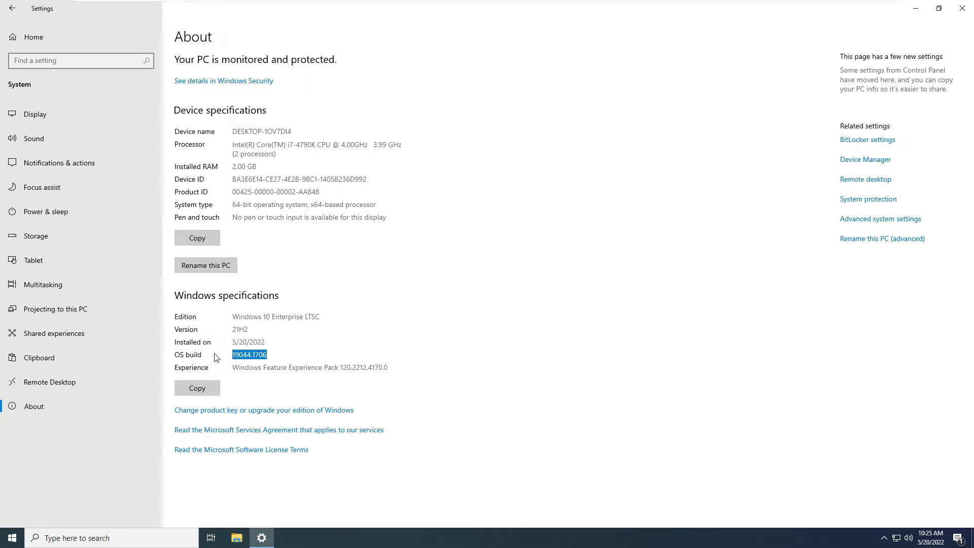
Step: Look through the Devices, Phone, Network & Internet and Personalization settings, and minimize the Settings window
click(81, 28)
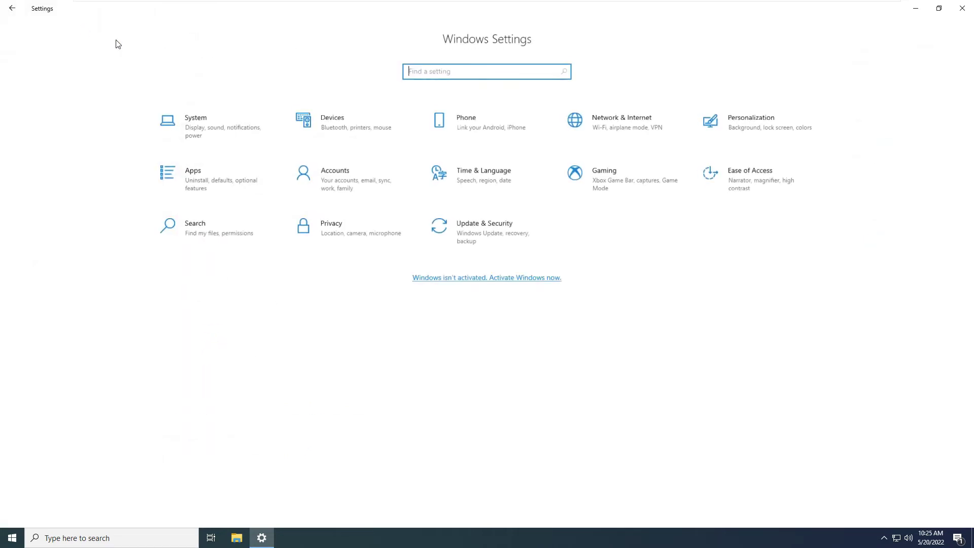
click(327, 121)
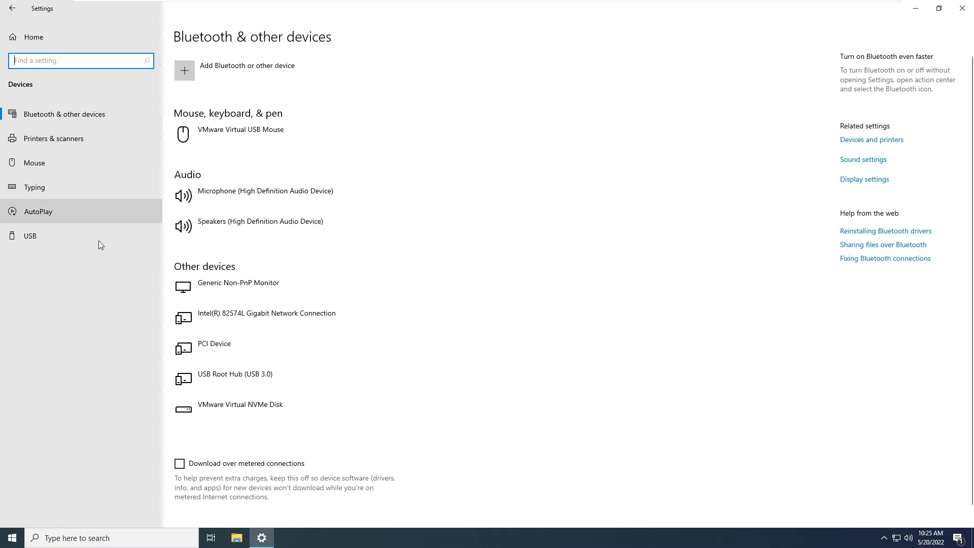
click(63, 38)
click(472, 129)
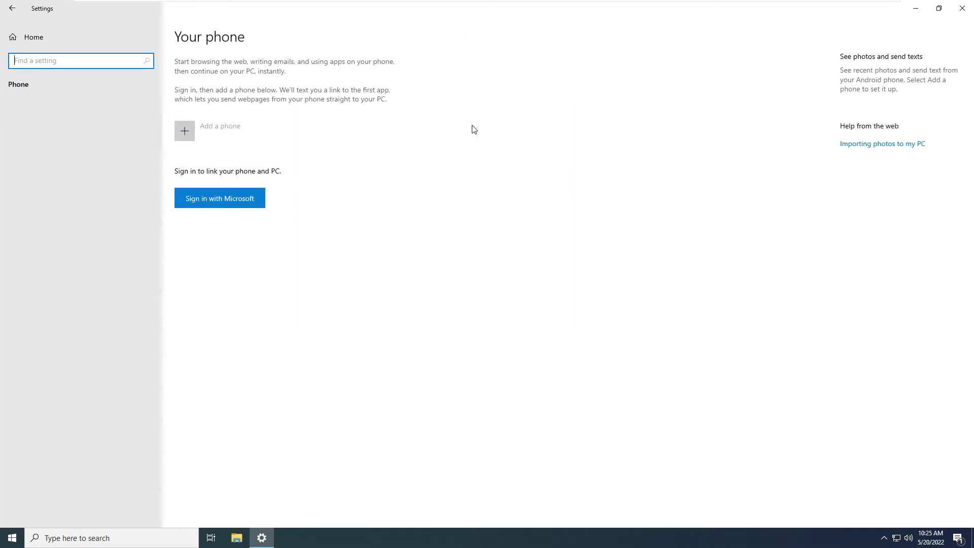
click(64, 39)
click(604, 132)
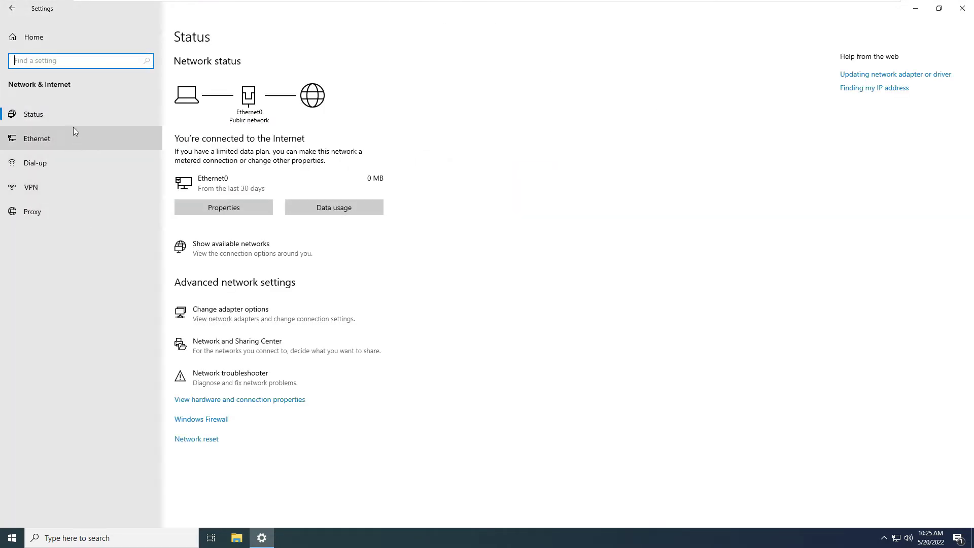
click(71, 43)
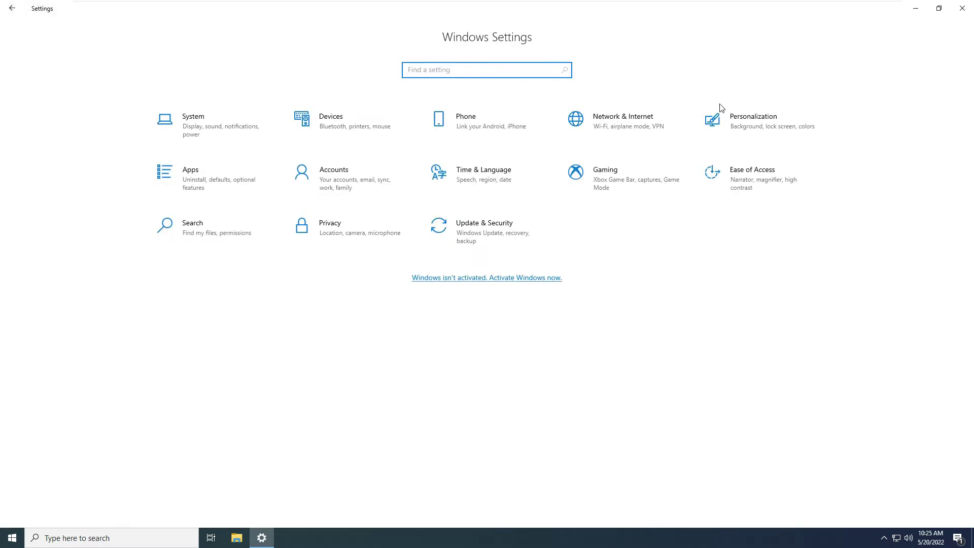
click(715, 124)
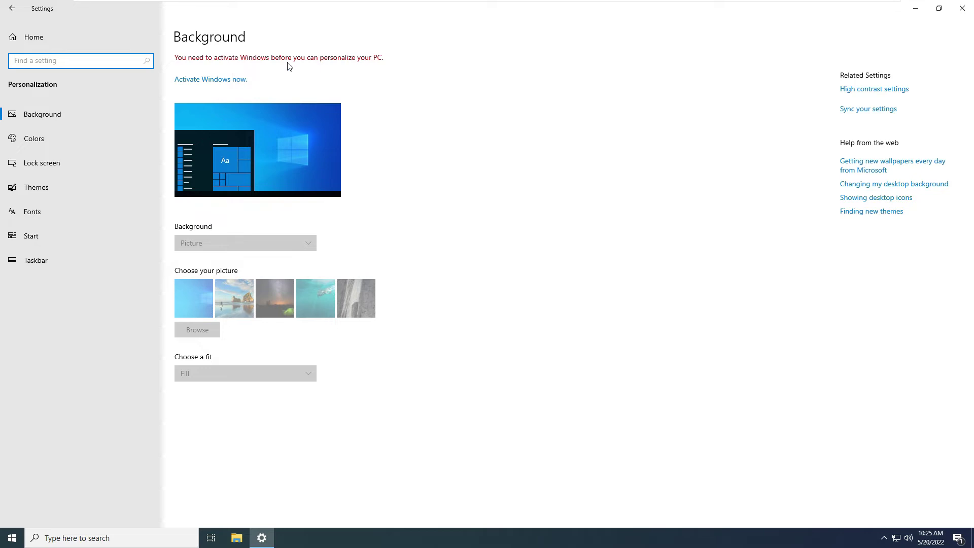
click(915, 10)
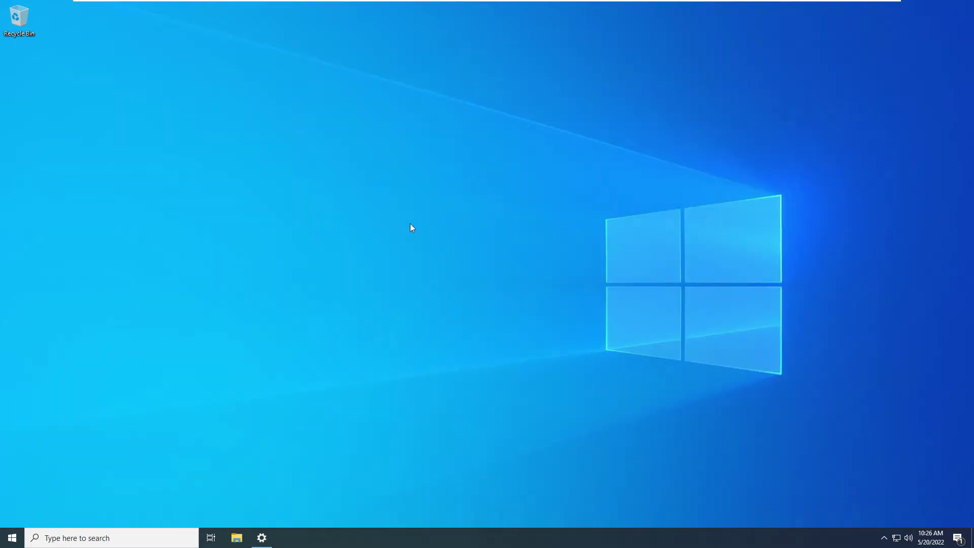
Step: Copy KMSTools from the host's Ratiborus KMS Tools folder into the virtual machine's Downloads folder
click(236, 539)
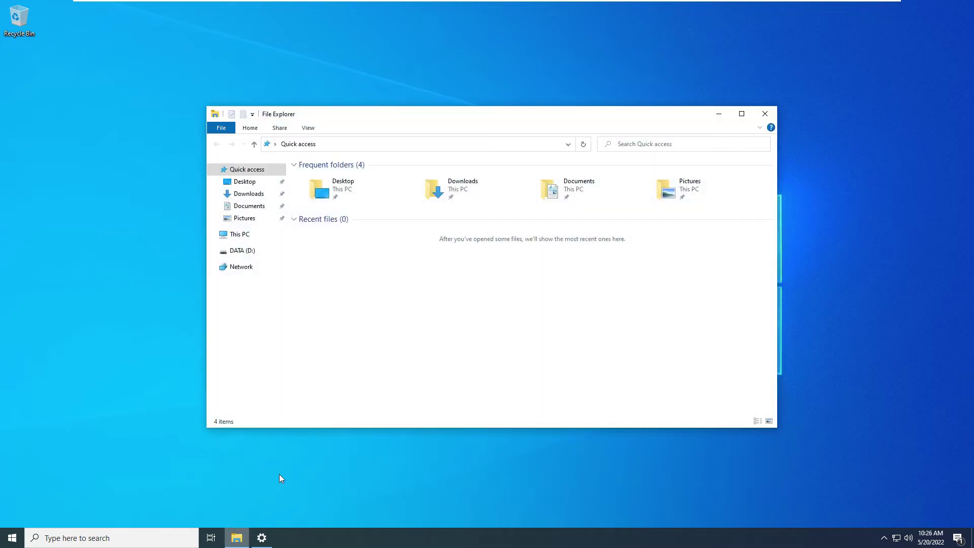
click(256, 194)
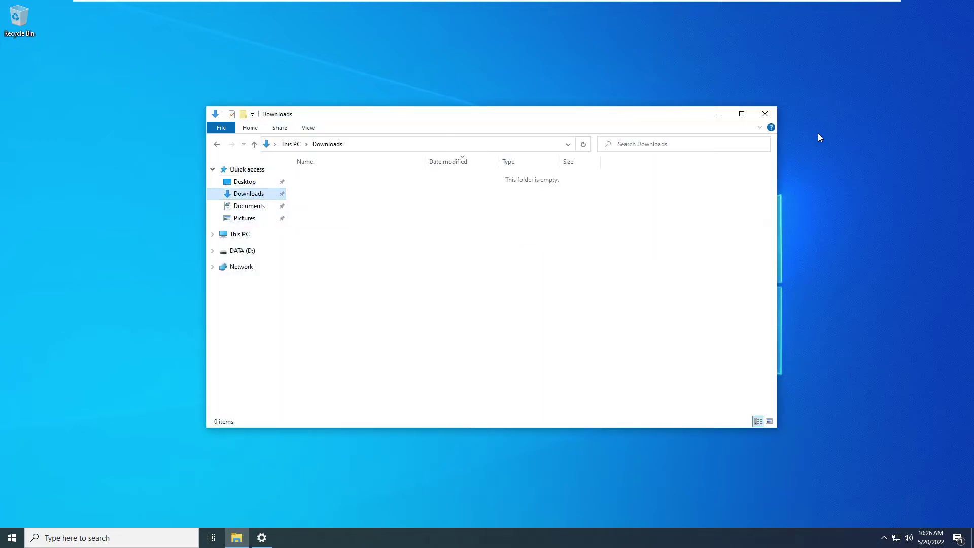
click(856, 4)
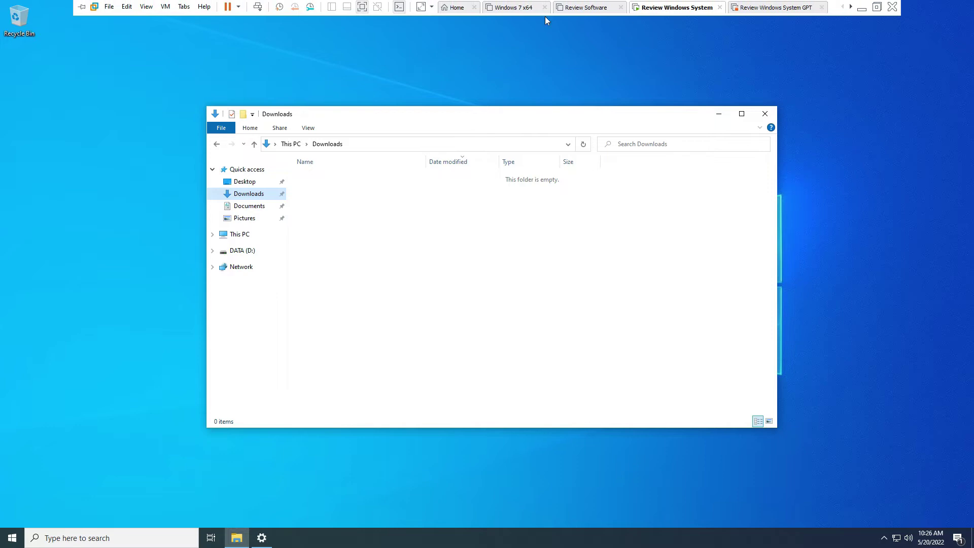
click(363, 10)
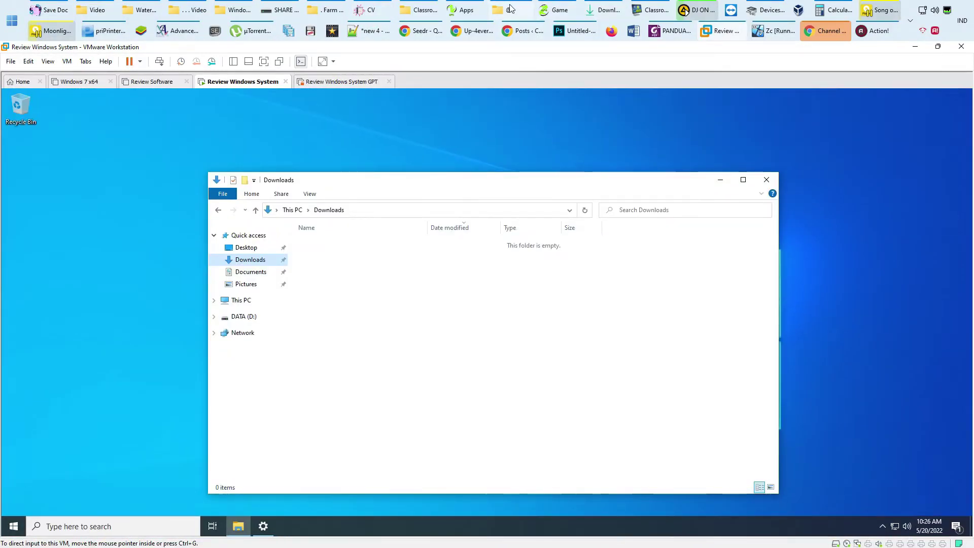
click(511, 9)
double_click(170, 126)
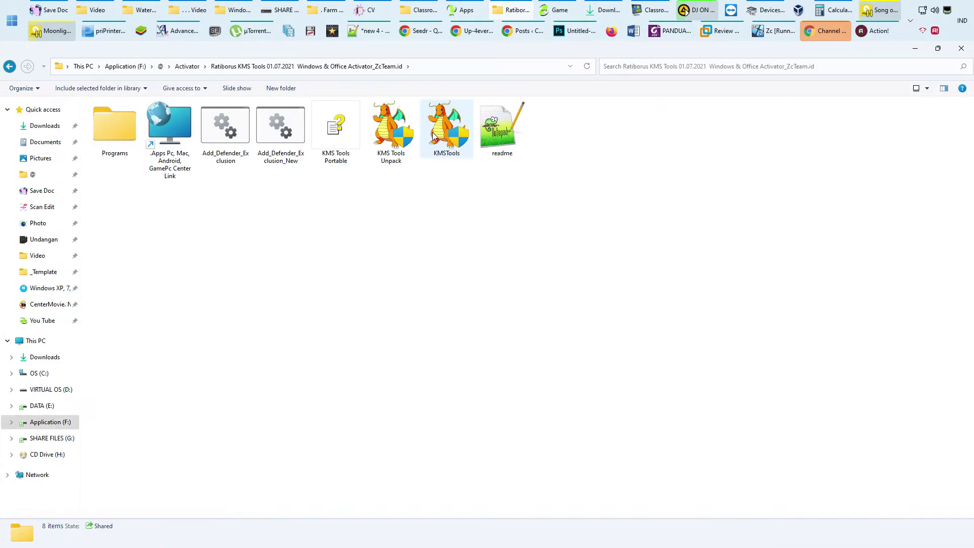
drag(458, 127, 493, 319)
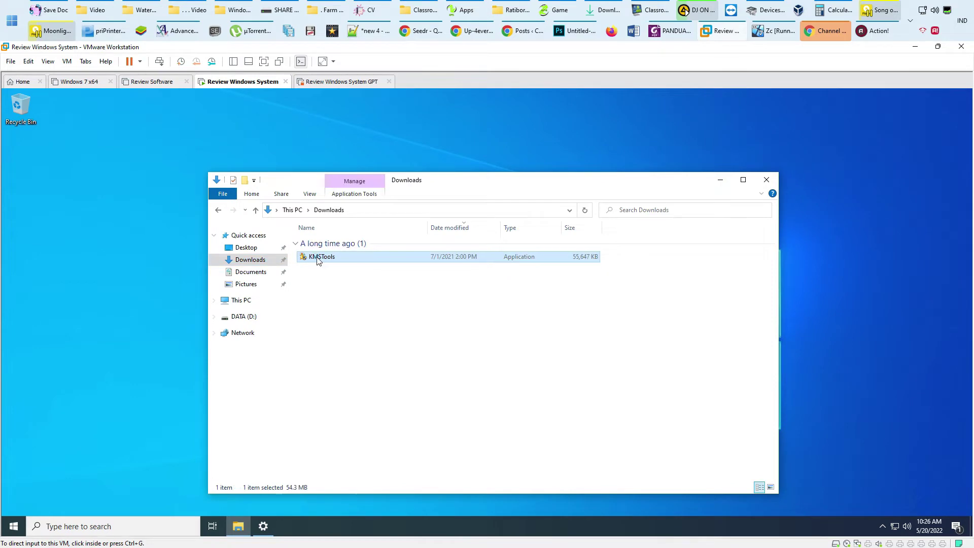
Step: Return the virtual machine to full screen, run KMSTools with elevated permission, and start Windows activation in KMSAuto Lite
click(264, 62)
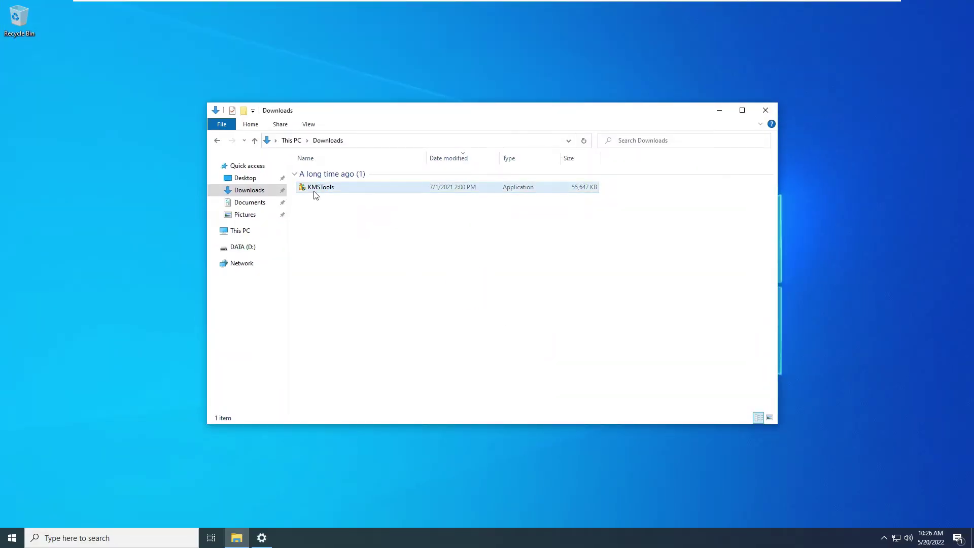
double_click(314, 193)
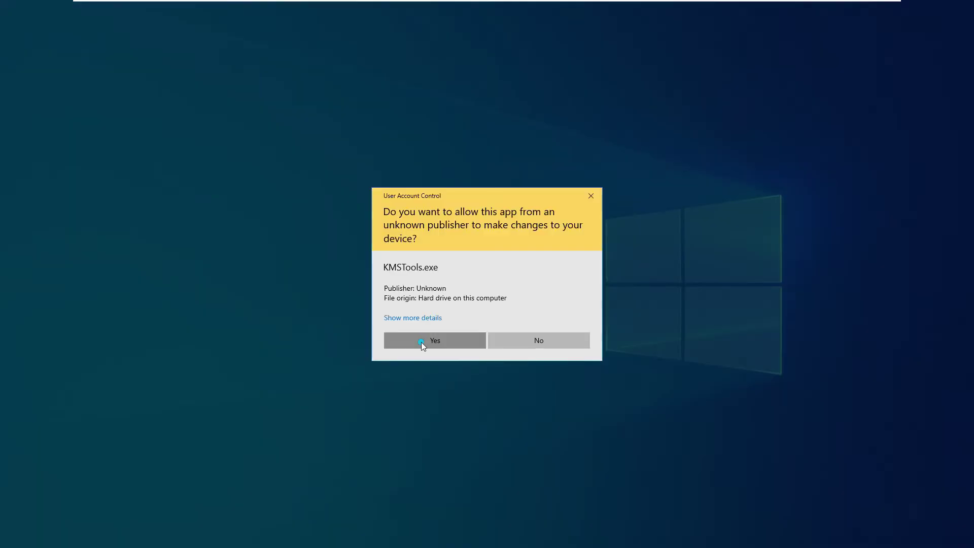
click(422, 343)
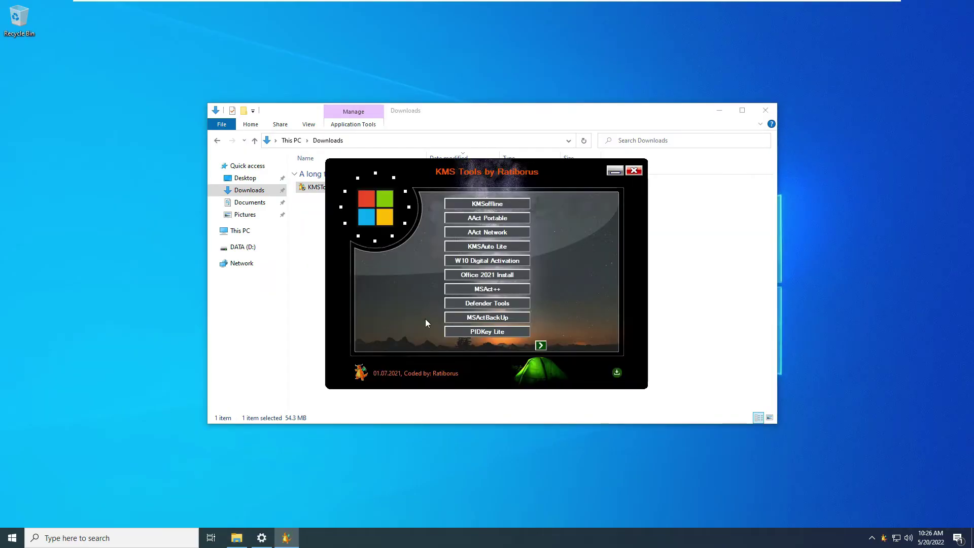
click(461, 246)
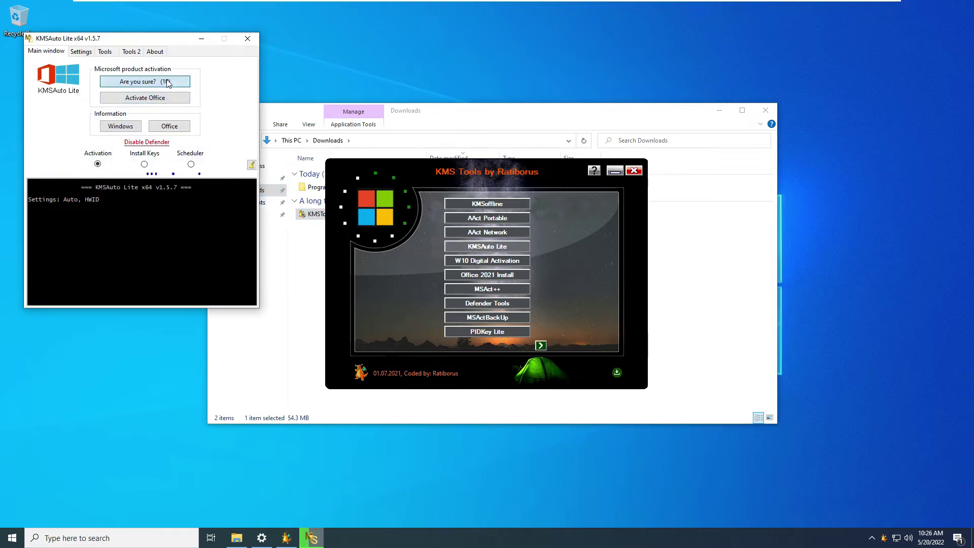
click(168, 82)
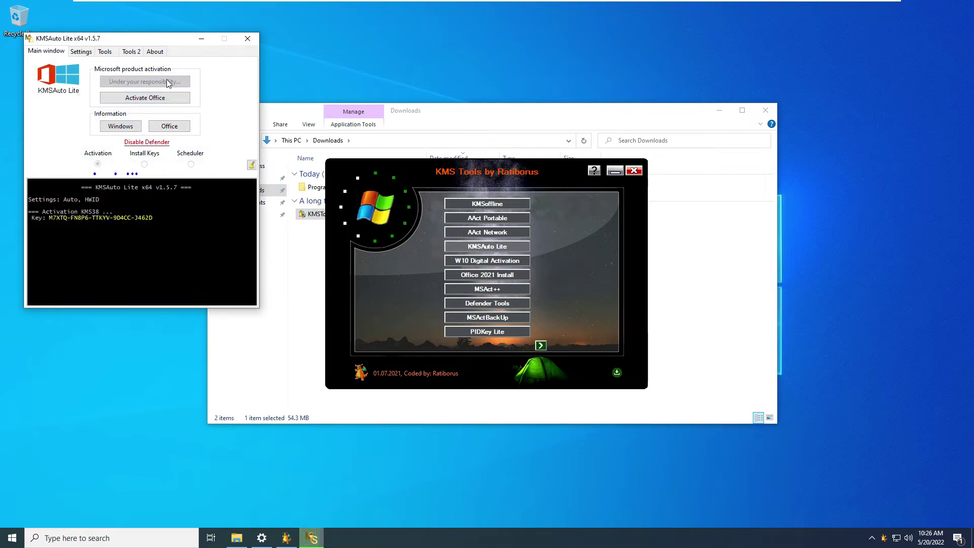
click(163, 192)
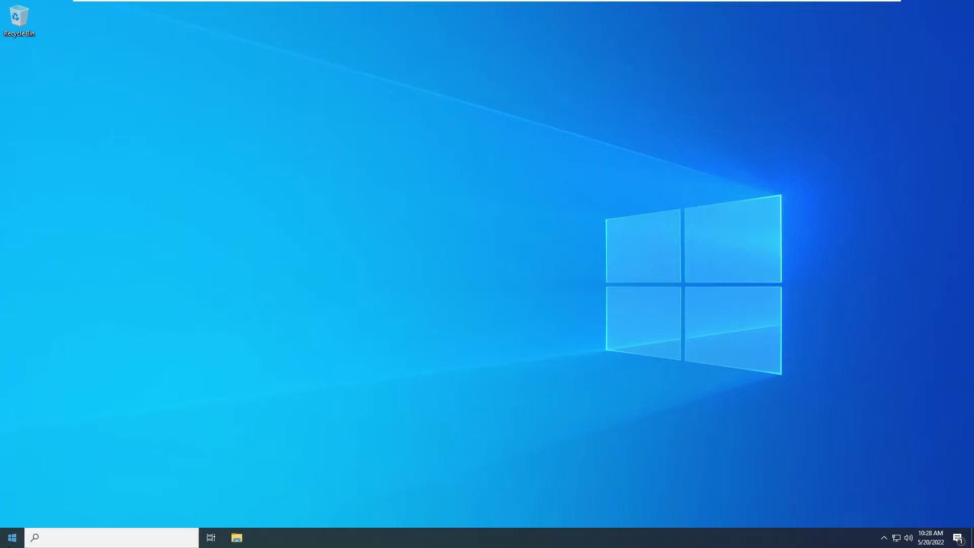
Step: Open Windows Settings and look through the Personalization background, installed apps, startup apps and account info pages
click(12, 537)
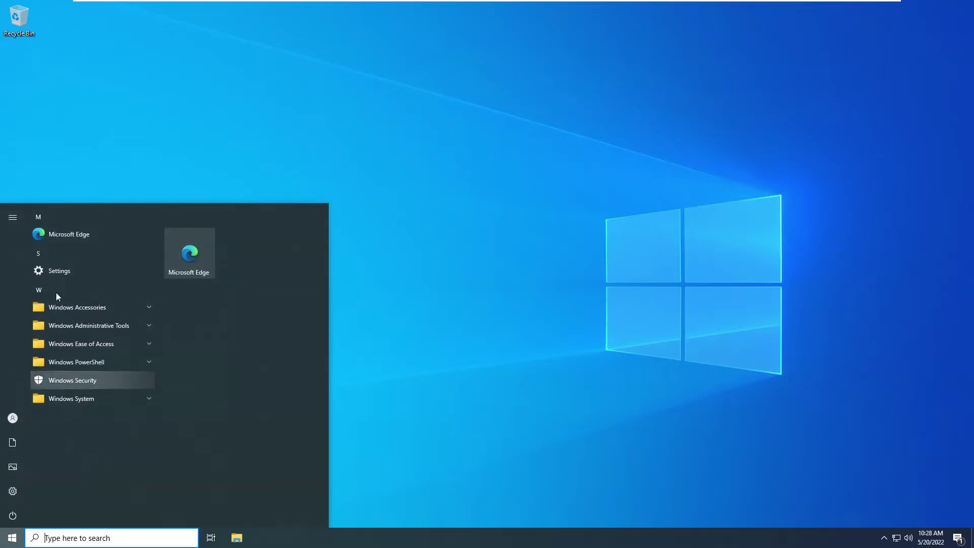
click(59, 271)
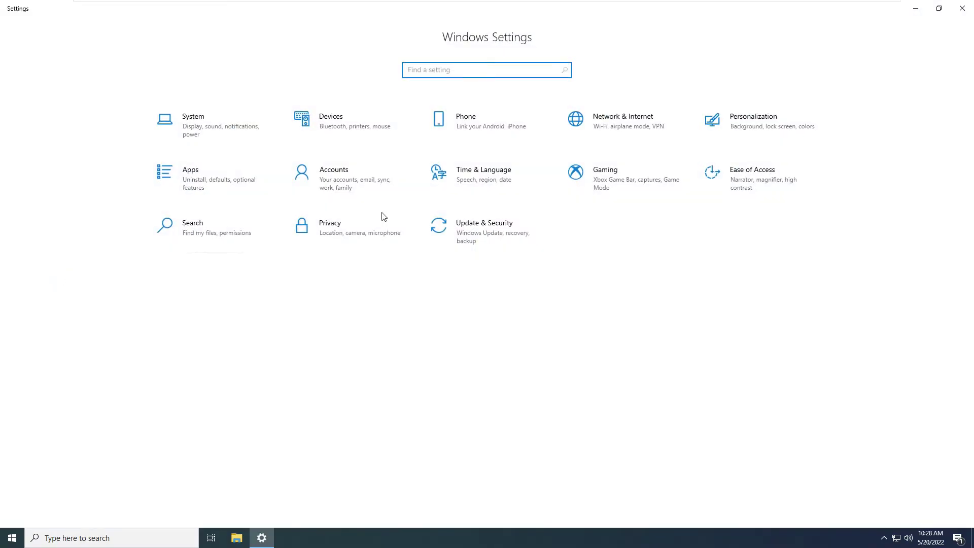
click(731, 125)
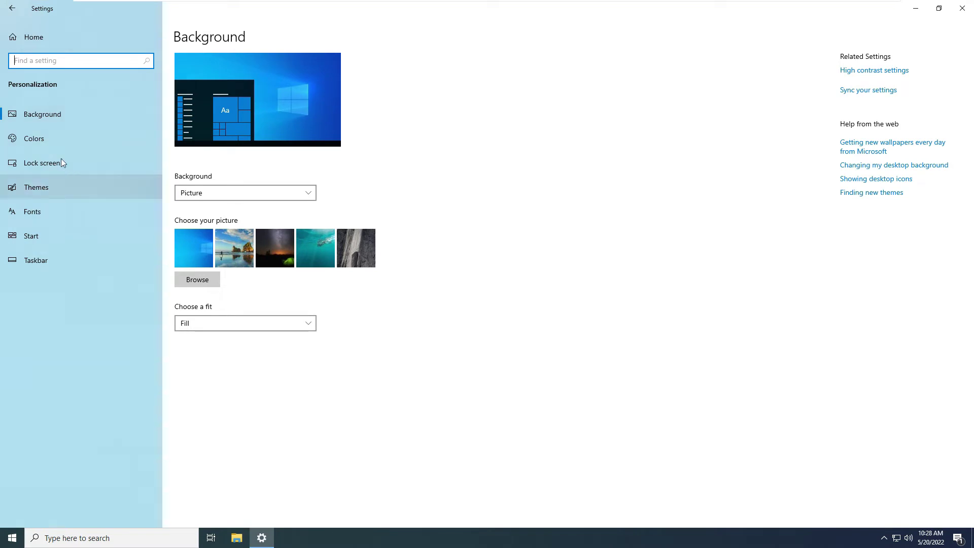
click(36, 37)
click(229, 175)
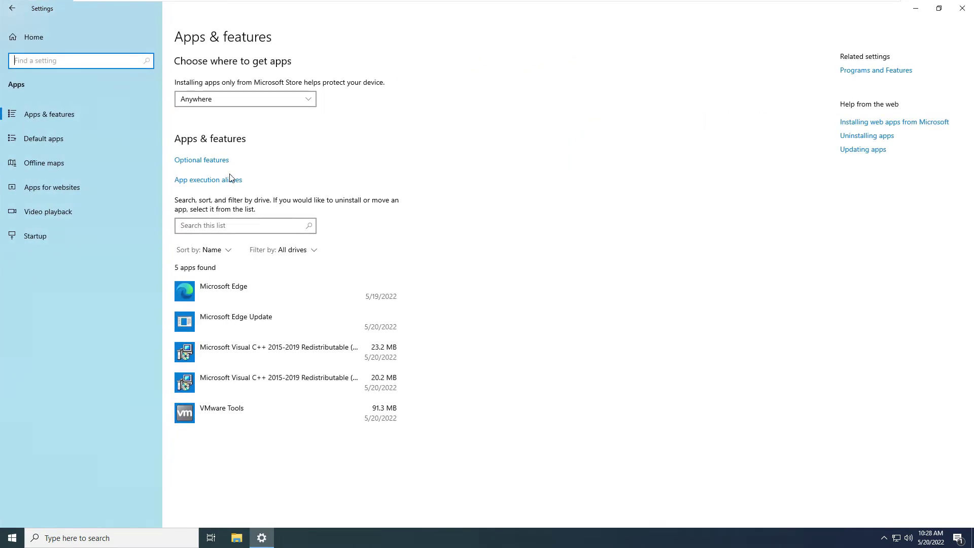
click(53, 238)
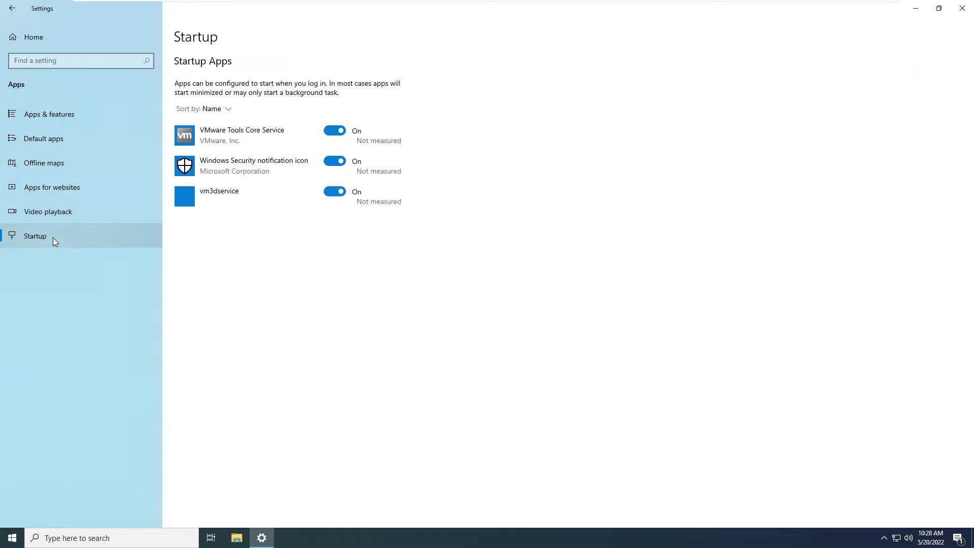
click(48, 38)
click(336, 166)
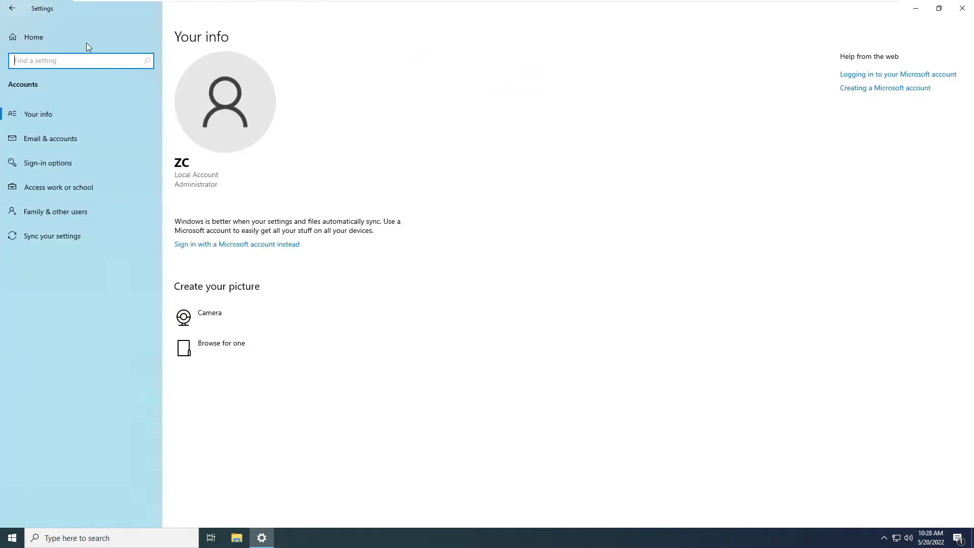
Step: Look through the Language, Xbox Game Bar and Ease of Access display settings
click(31, 37)
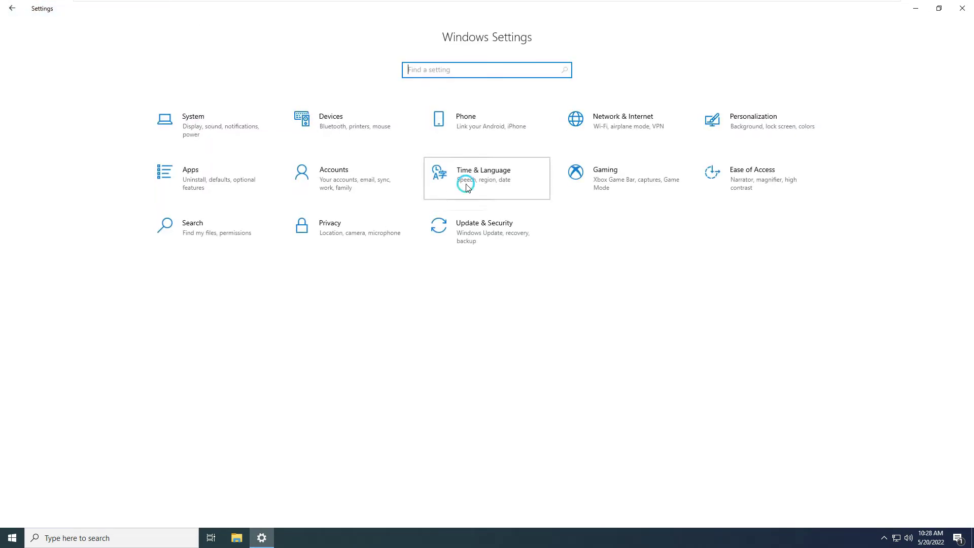
click(467, 188)
click(73, 157)
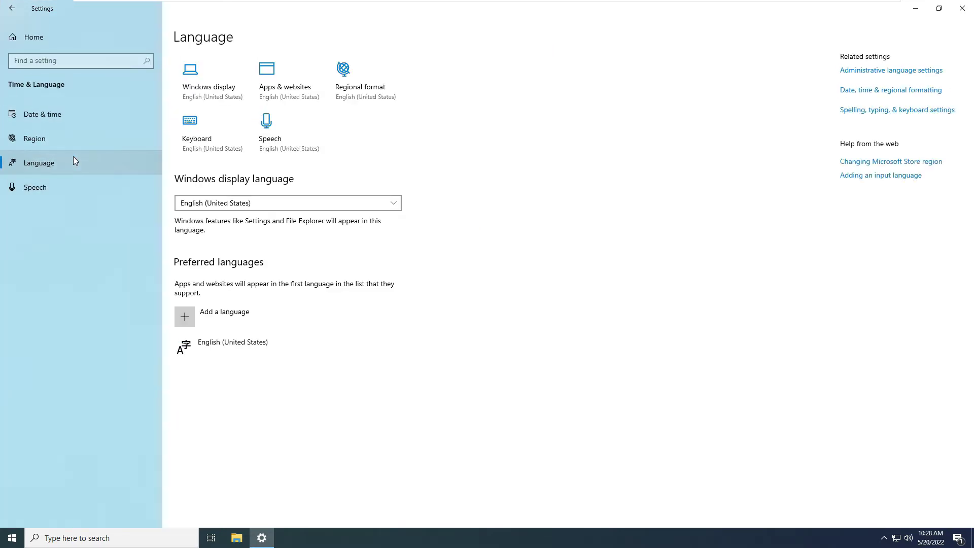
click(38, 30)
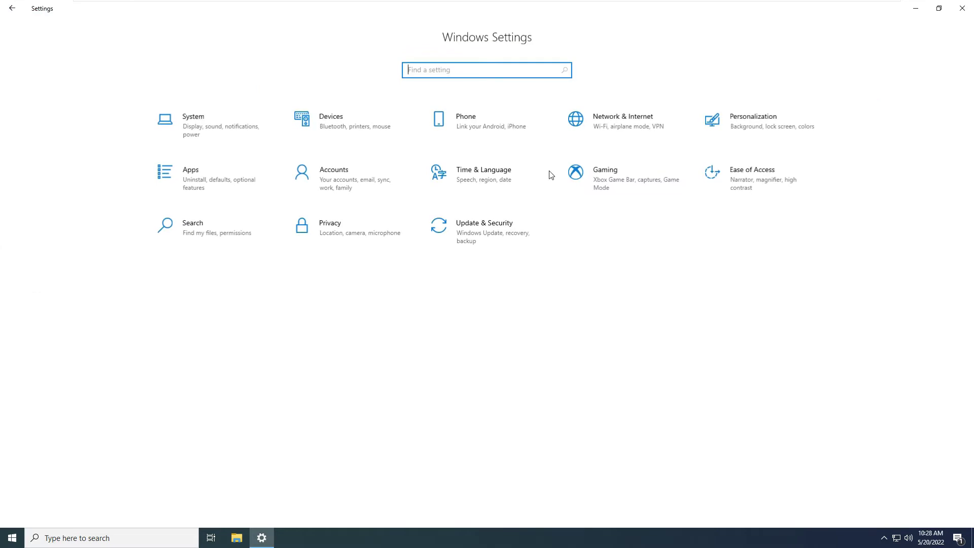
click(583, 182)
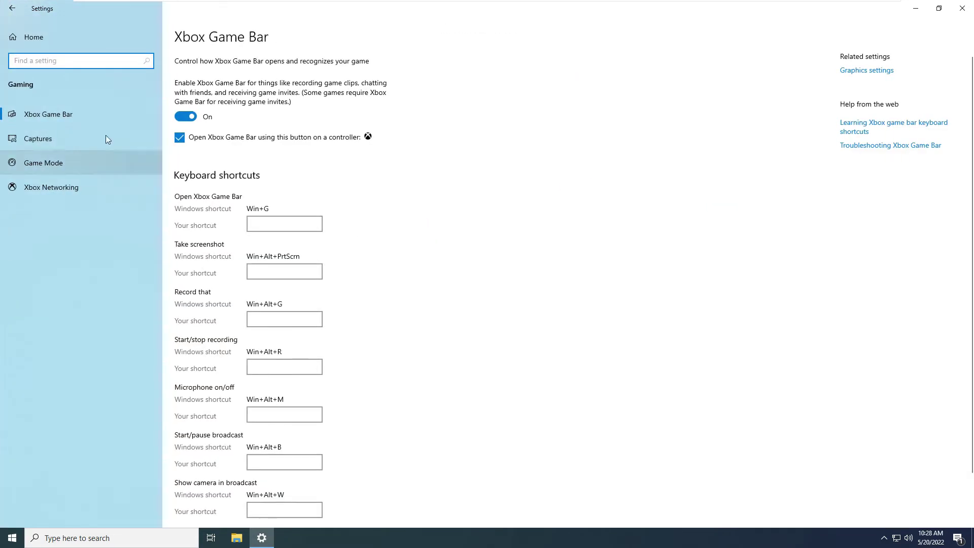
click(68, 34)
click(746, 192)
scroll(53, 258, down, 1)
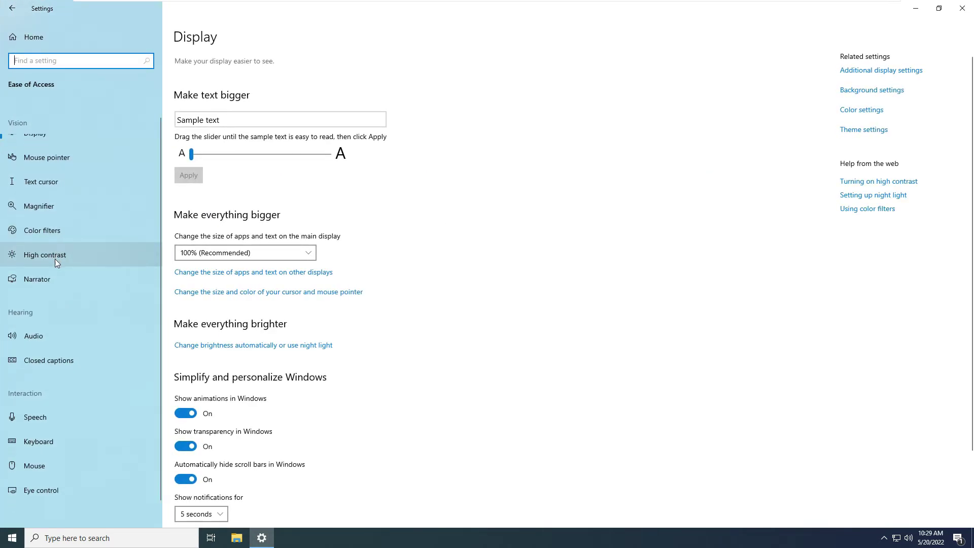
Step: Review the Search permissions and history page and the list of Privacy categories in Settings
click(54, 38)
click(192, 221)
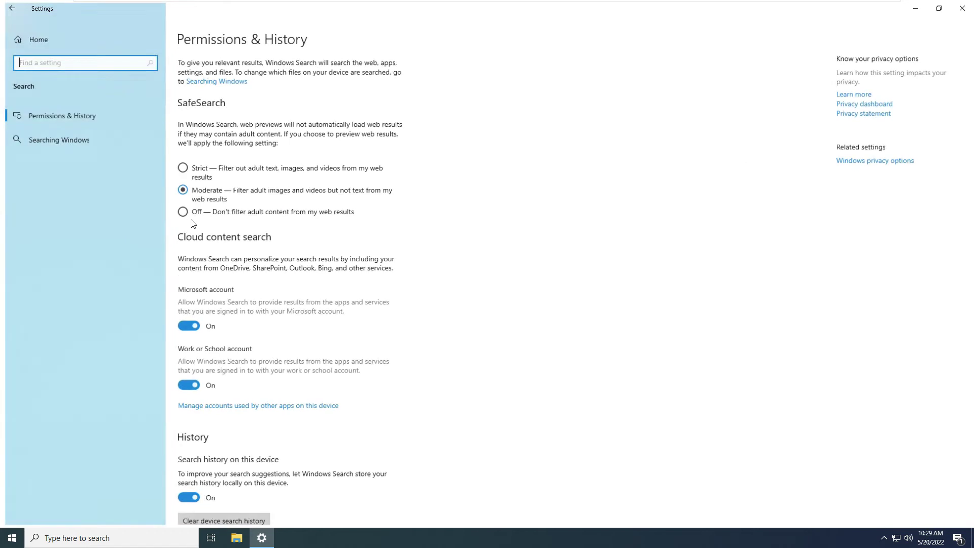
click(45, 38)
click(358, 223)
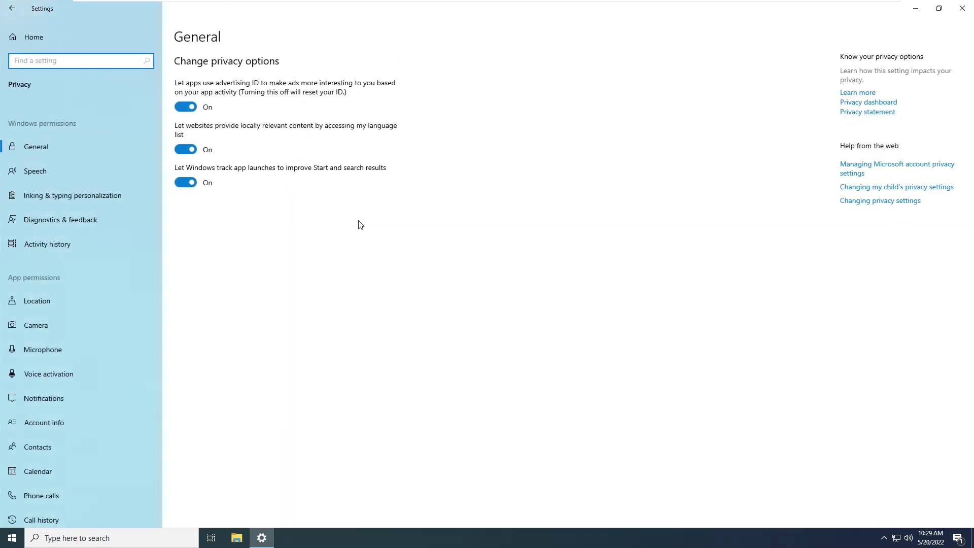
scroll(102, 278, down, 6)
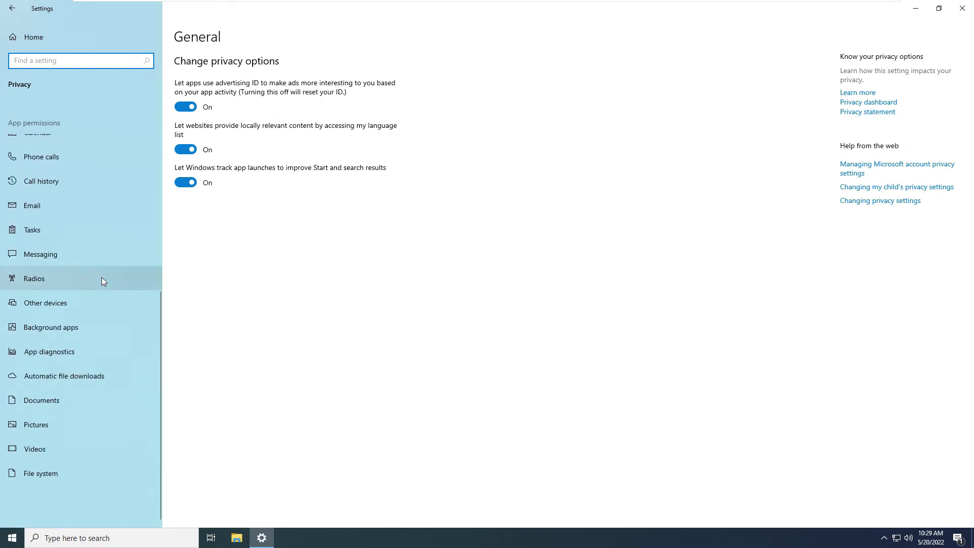
scroll(102, 277, up, 5)
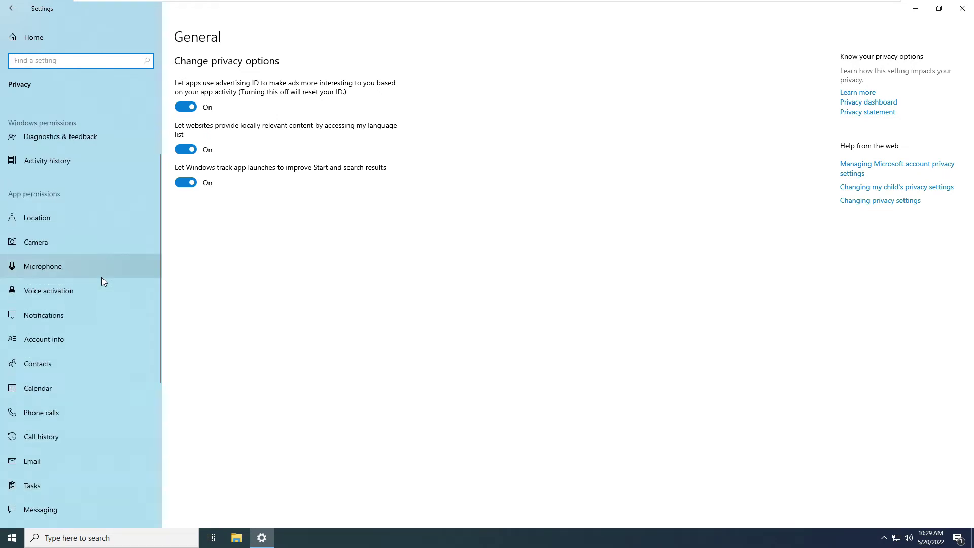
Step: Check the Windows activation status under Update & Security, and minimize the Settings window
click(44, 41)
click(465, 234)
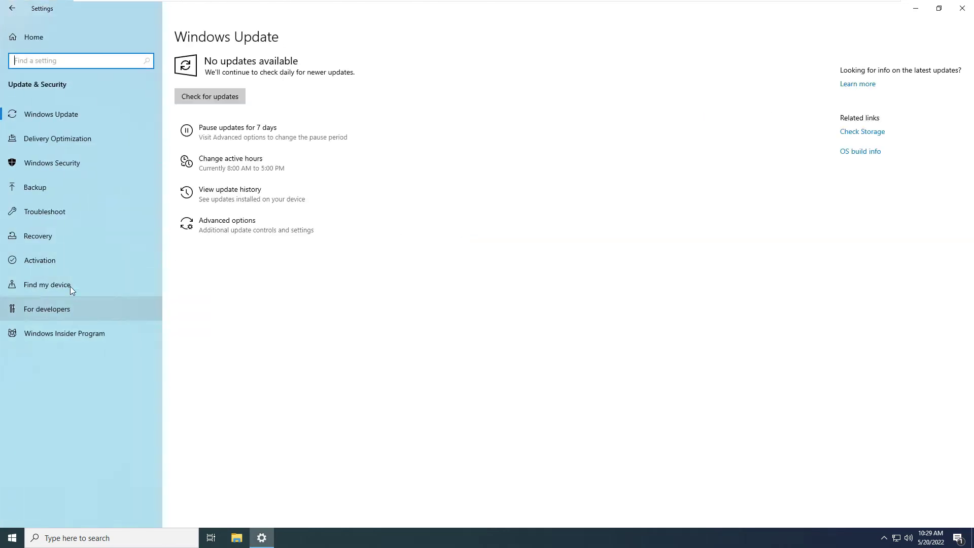
click(61, 258)
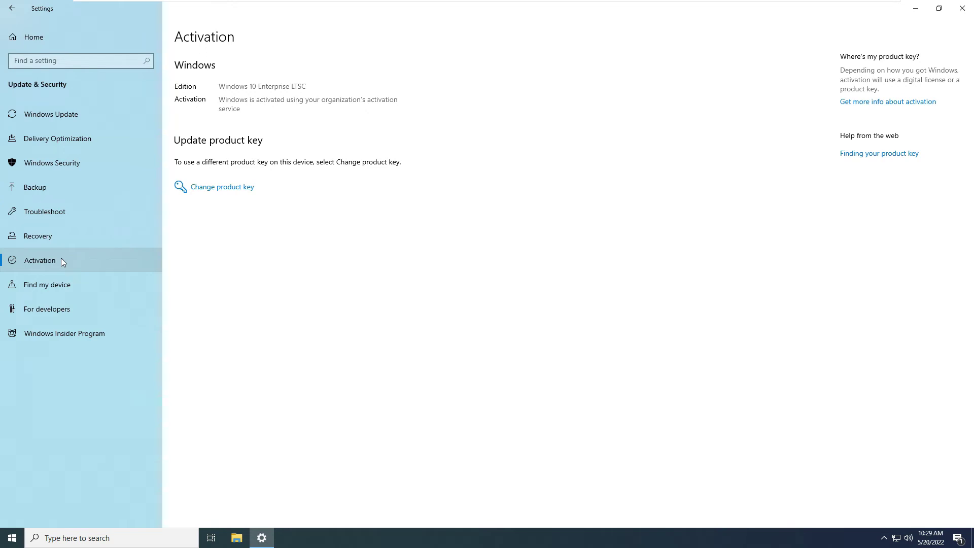
click(915, 8)
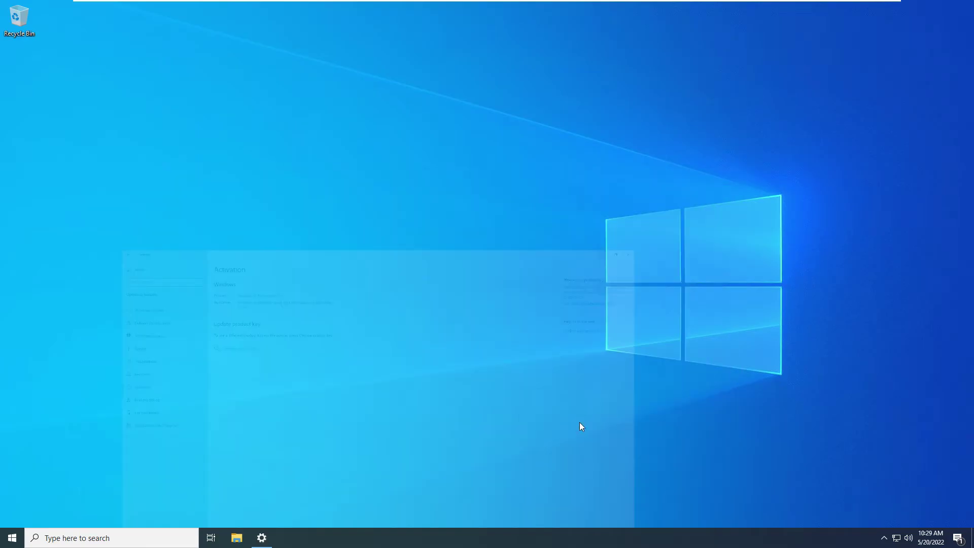
Step: Browse the Start menu's Windows Accessories, Administrative Tools, Ease of Access and PowerShell folders to see the included programs
click(9, 537)
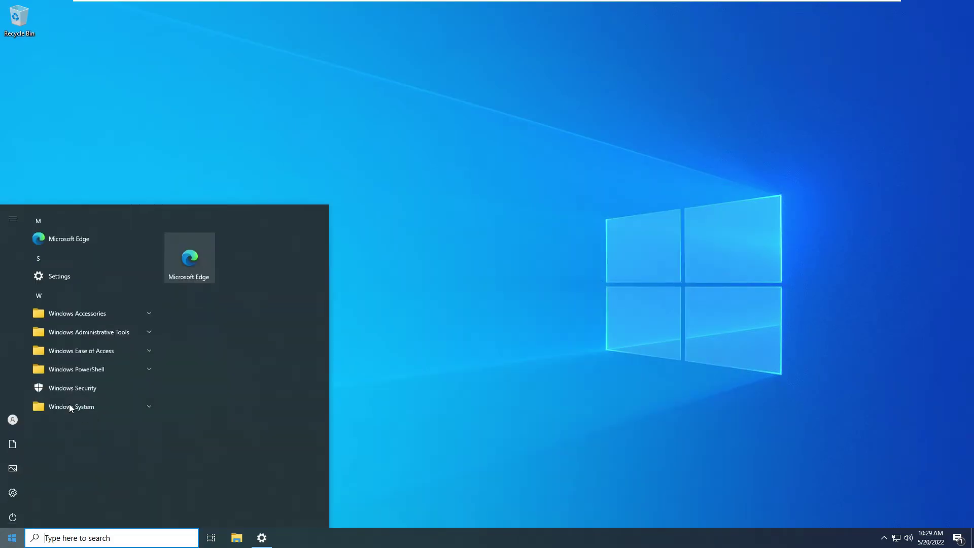
click(87, 305)
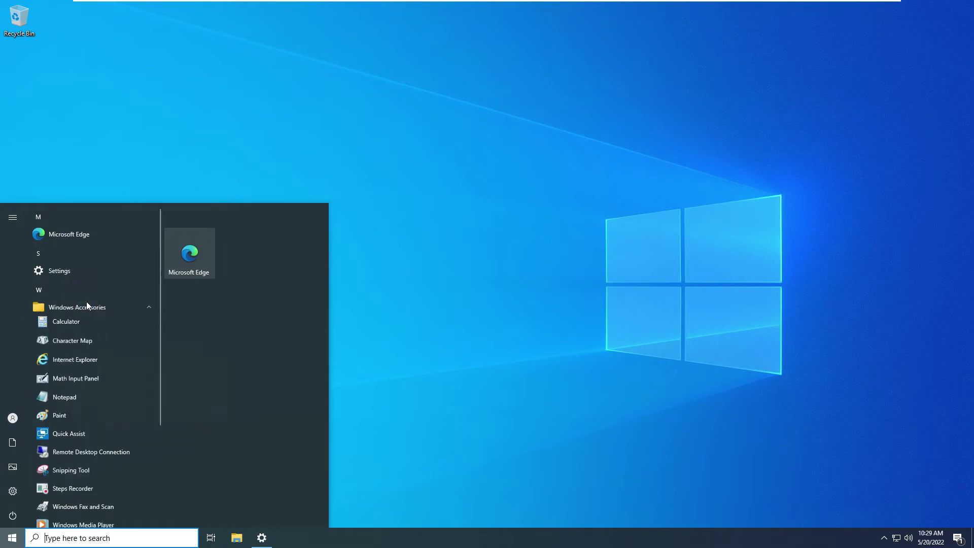
scroll(86, 301, down, 3)
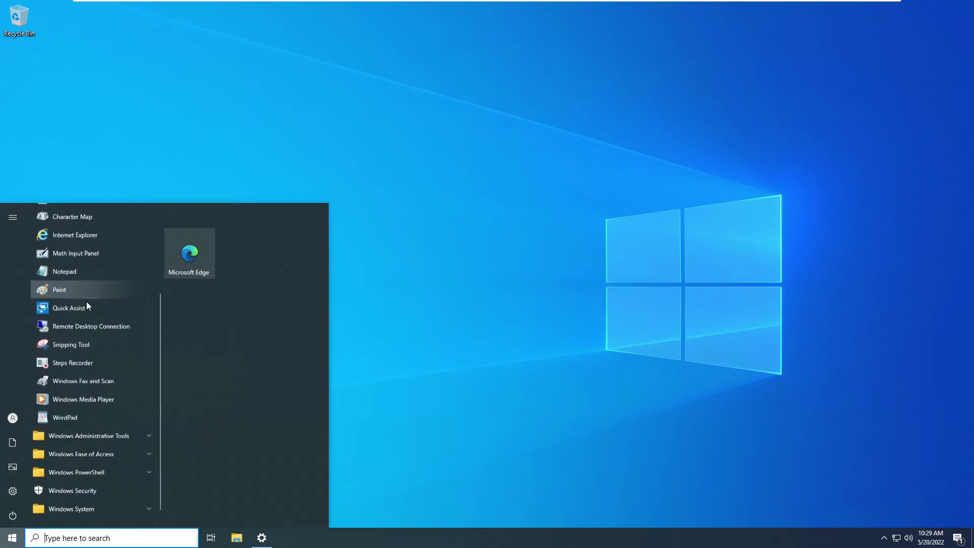
click(79, 421)
scroll(79, 421, down, 3)
scroll(80, 422, down, 5)
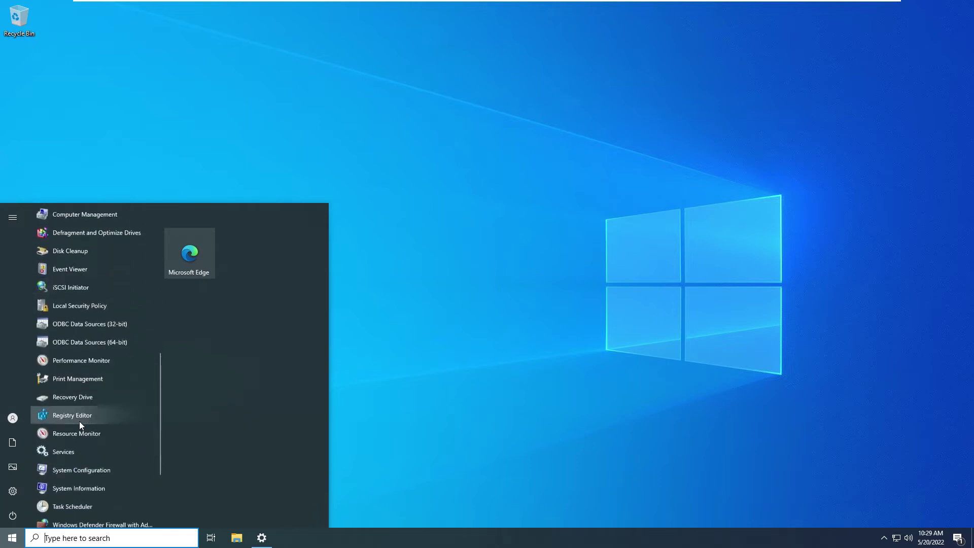
click(84, 431)
click(96, 454)
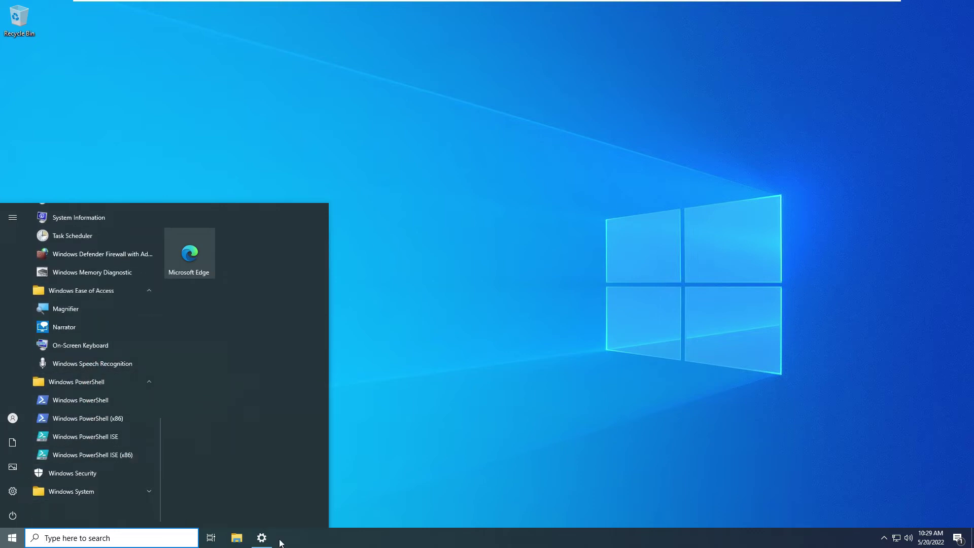
Step: Open Task Manager in its detailed view and maximize the window
right_click(333, 544)
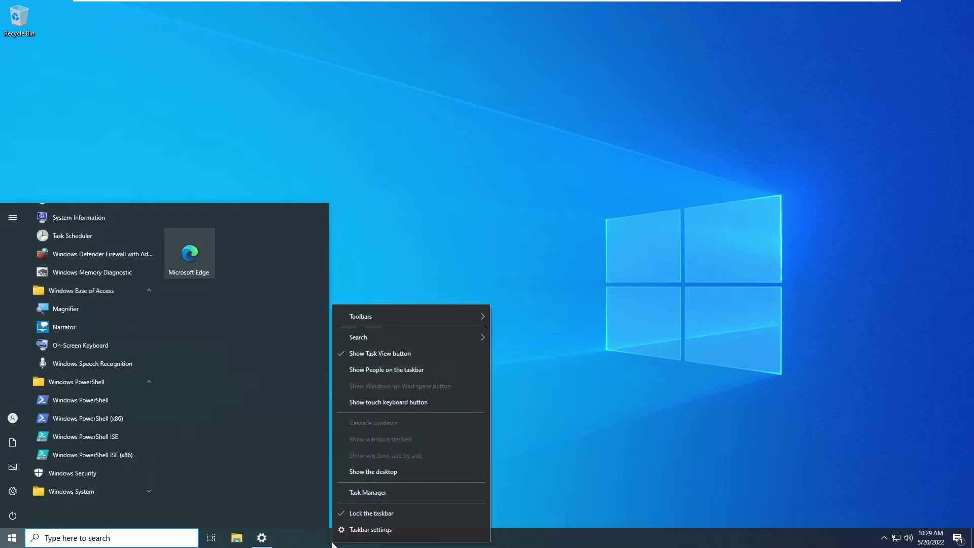
click(358, 496)
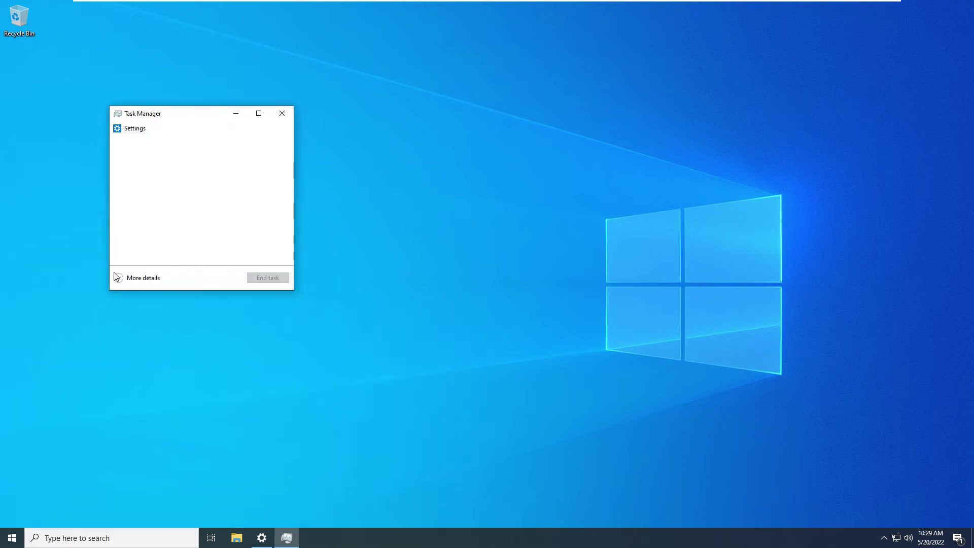
click(113, 277)
click(411, 112)
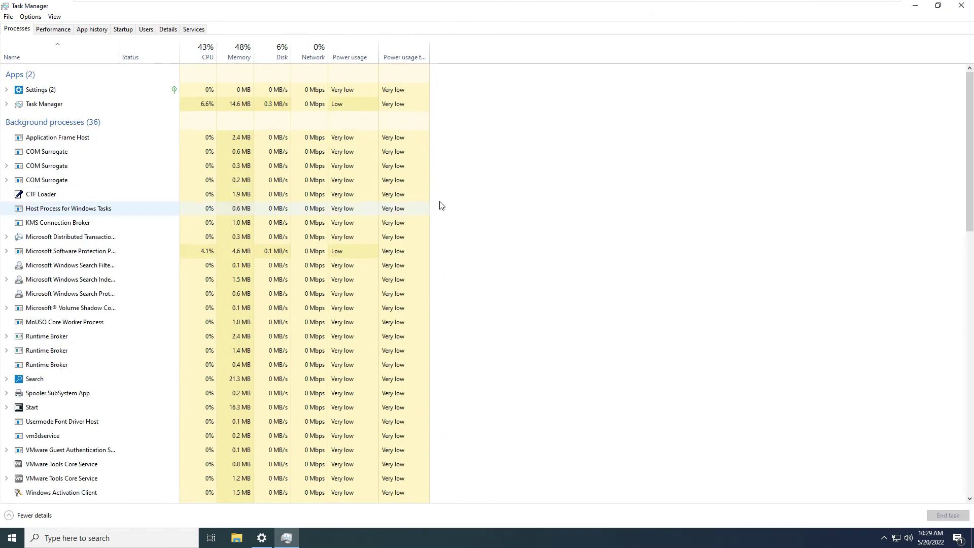
Step: Examine the running processes sorted by CPU, memory, disk and network usage, expanding the Service Host: Local System group
click(201, 52)
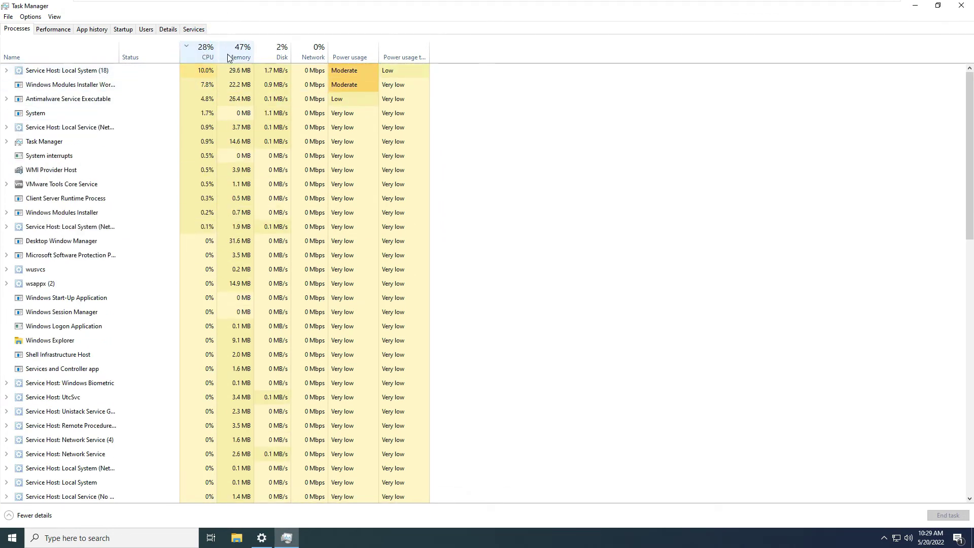
click(7, 71)
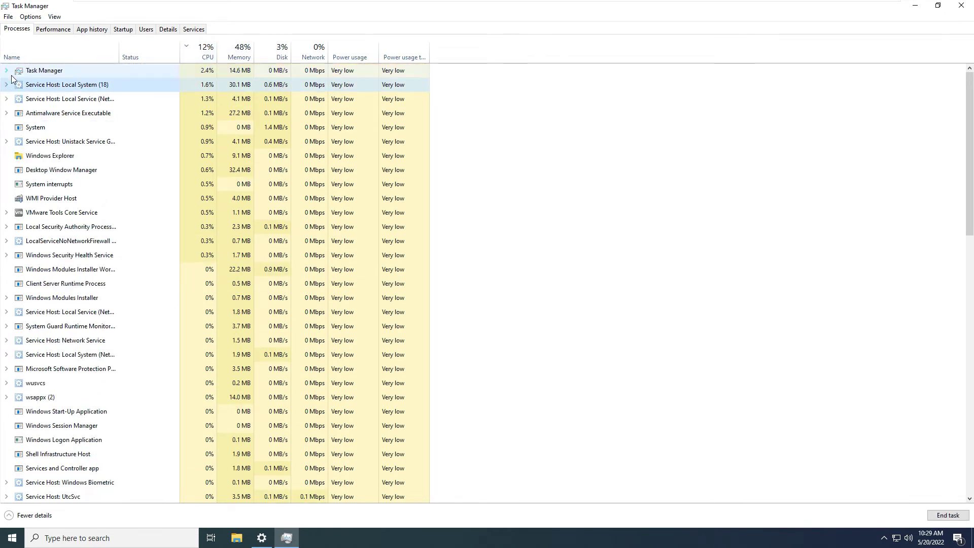
click(7, 87)
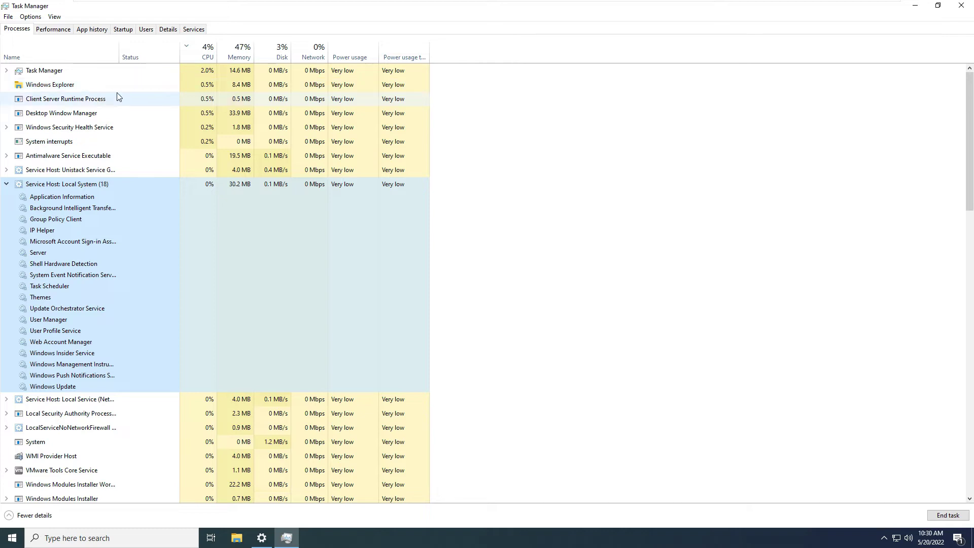
click(238, 57)
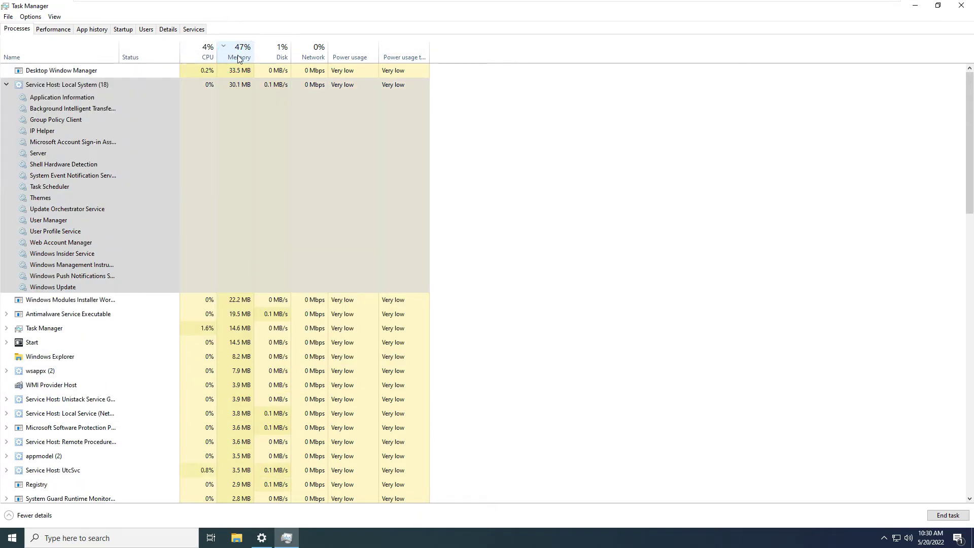
click(282, 55)
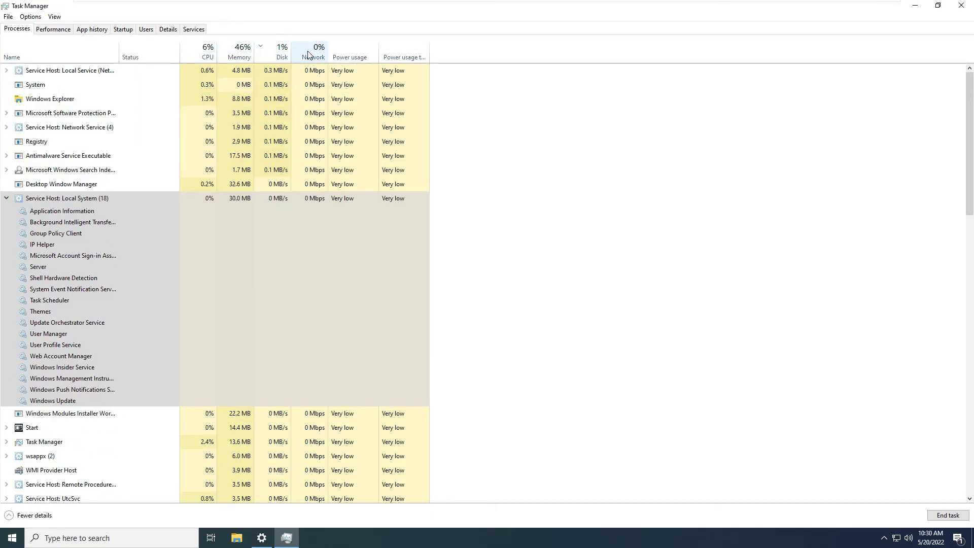
click(312, 51)
Step: Review the CPU, memory, disk and Ethernet performance graphs and the app usage history in Task Manager
click(63, 29)
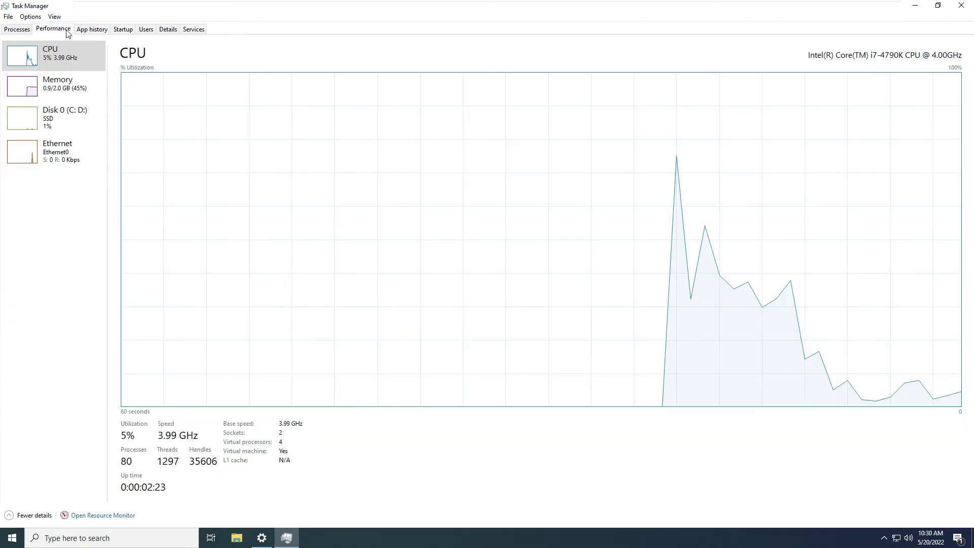
click(65, 87)
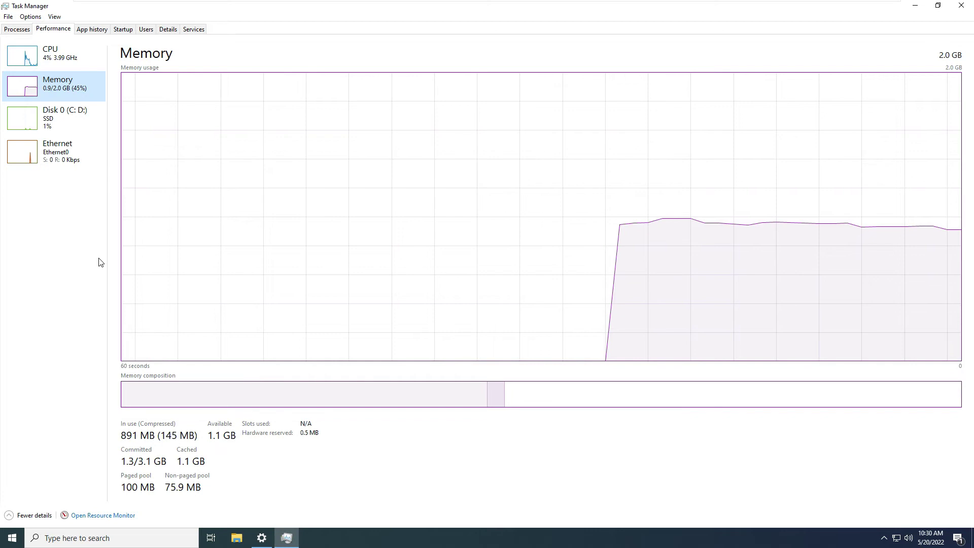
click(88, 124)
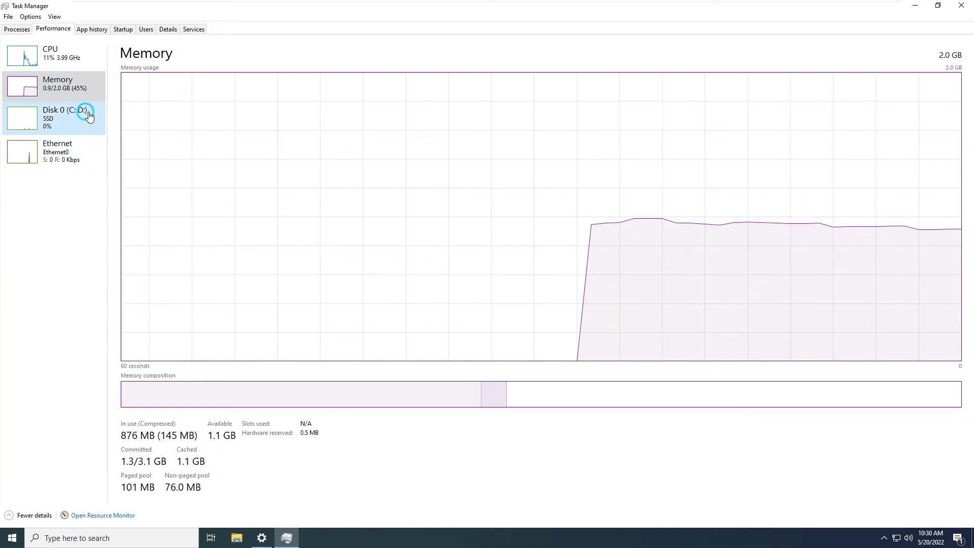
click(86, 157)
click(91, 29)
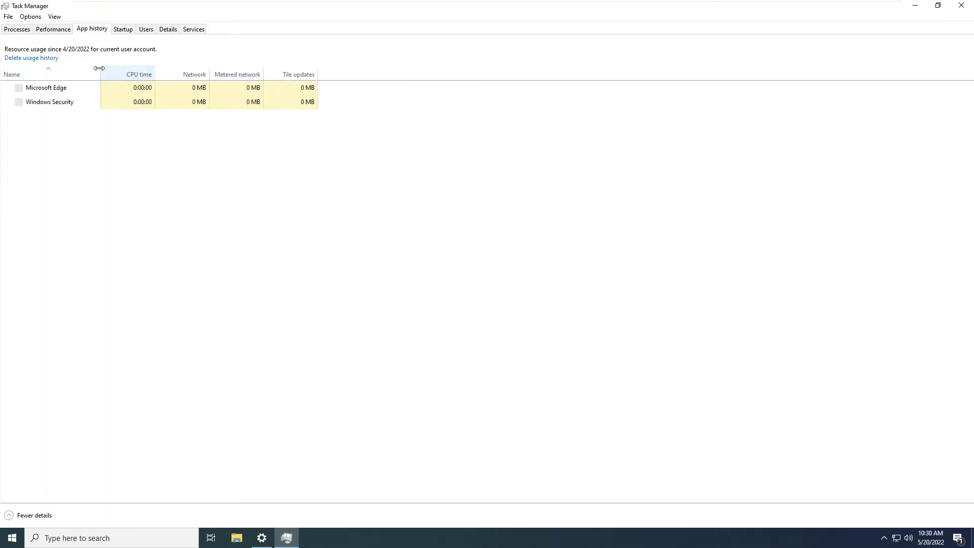
Step: Review the startup programs, the user's expanded process list, the process details and the services in Task Manager
click(123, 29)
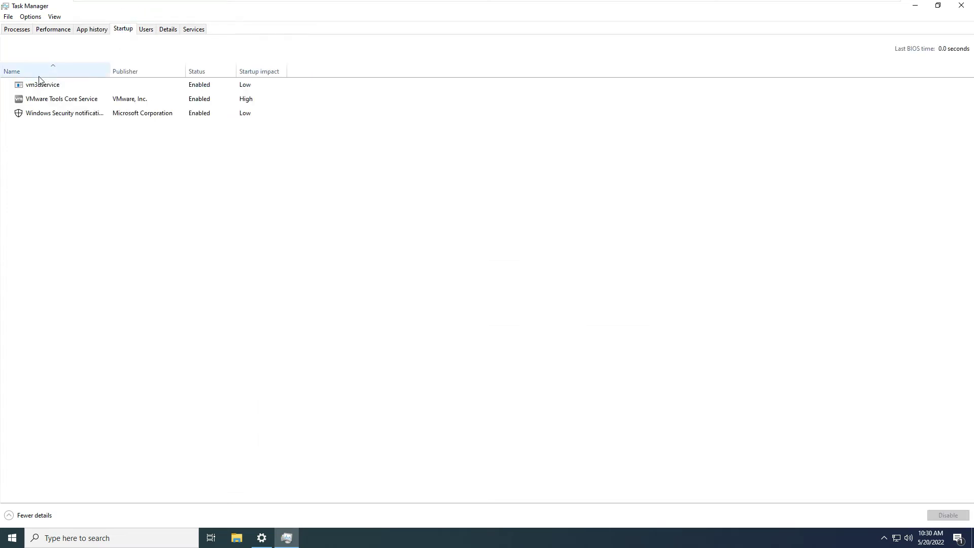
click(145, 31)
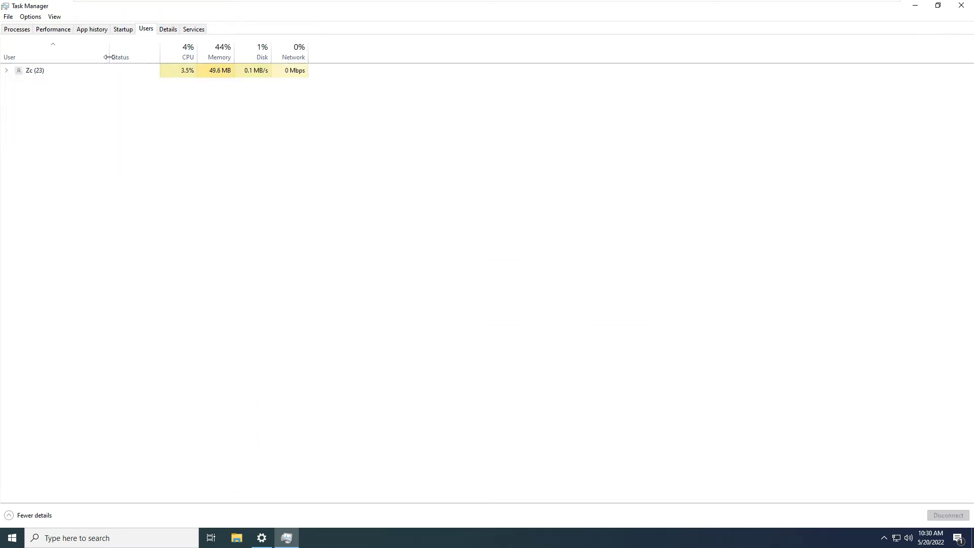
click(6, 70)
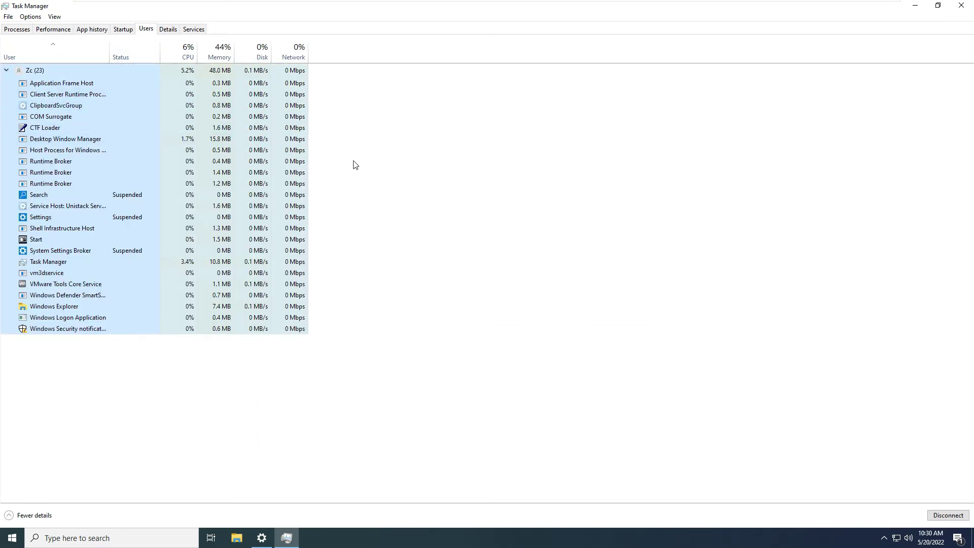
click(168, 29)
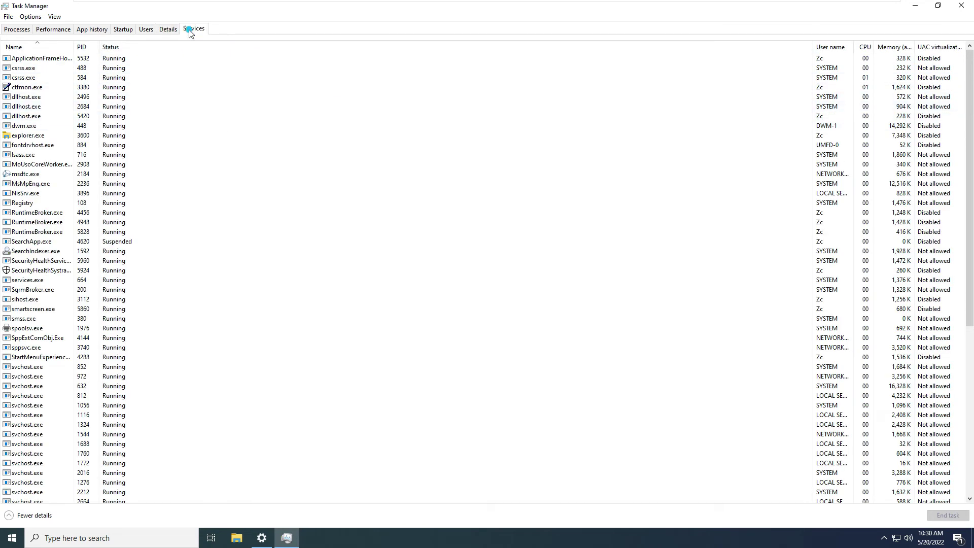
click(193, 29)
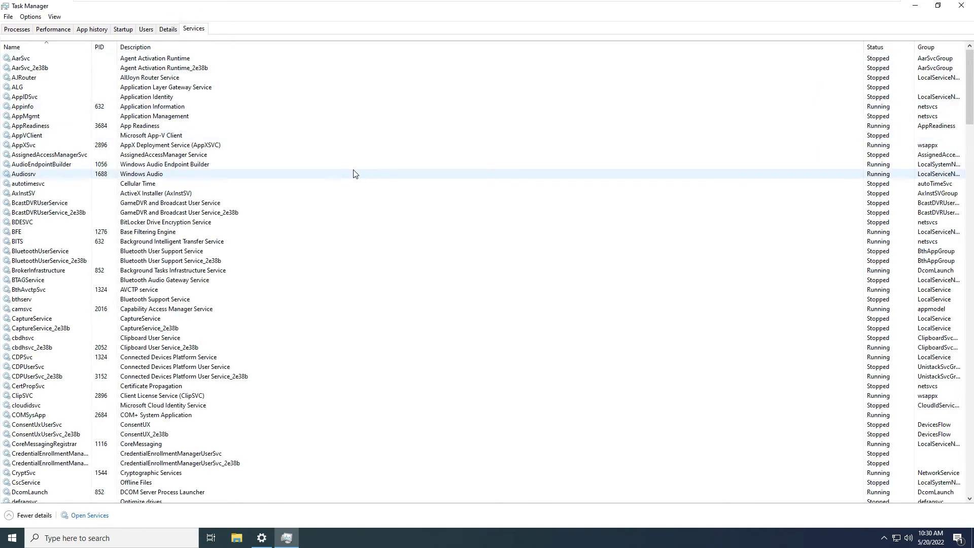
scroll(354, 173, down, 6)
Step: Show the Memory performance graph in Task Manager, restore the window and move it to the desktop's left side
click(50, 29)
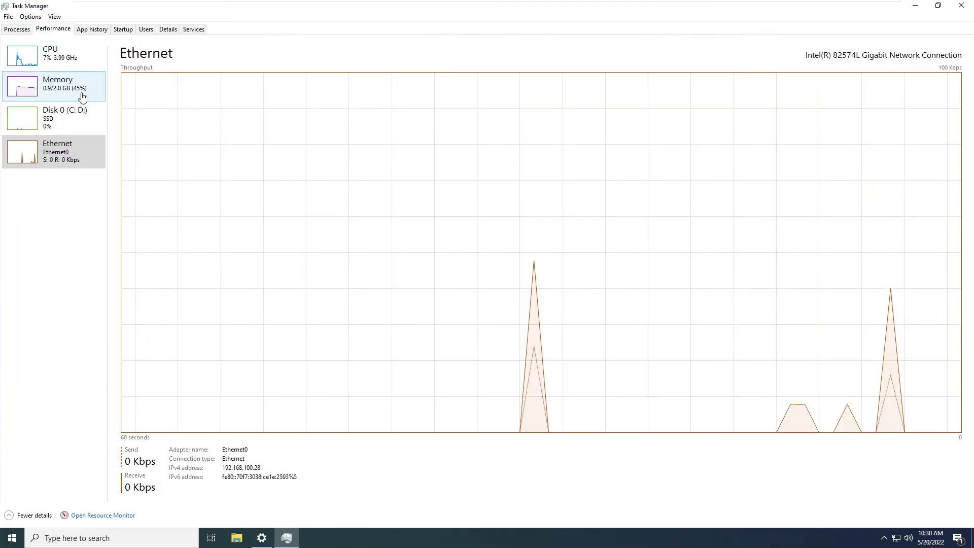
click(76, 89)
click(937, 5)
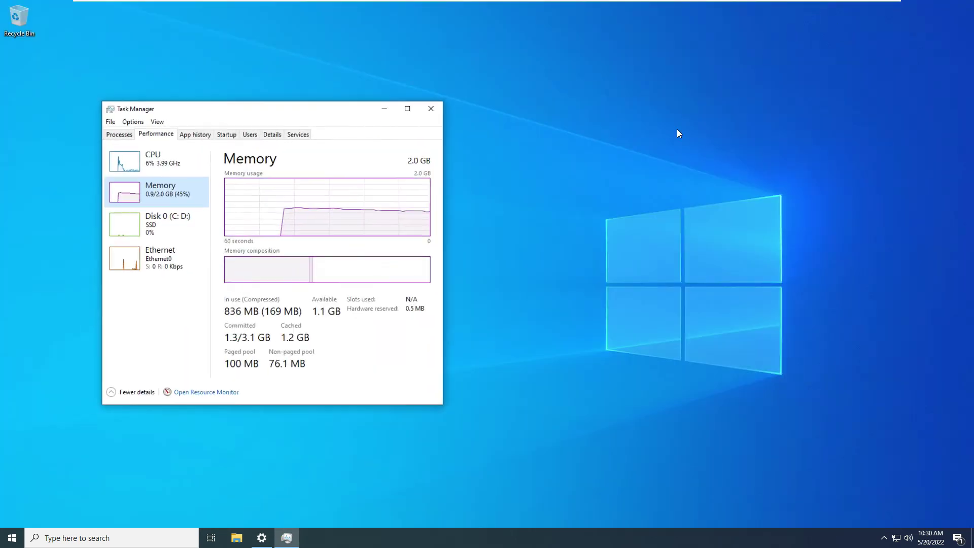
drag(282, 114, 179, 129)
Step: Open File Explorer beside Task Manager and show the contents of DATA (D:) as large icons
click(238, 537)
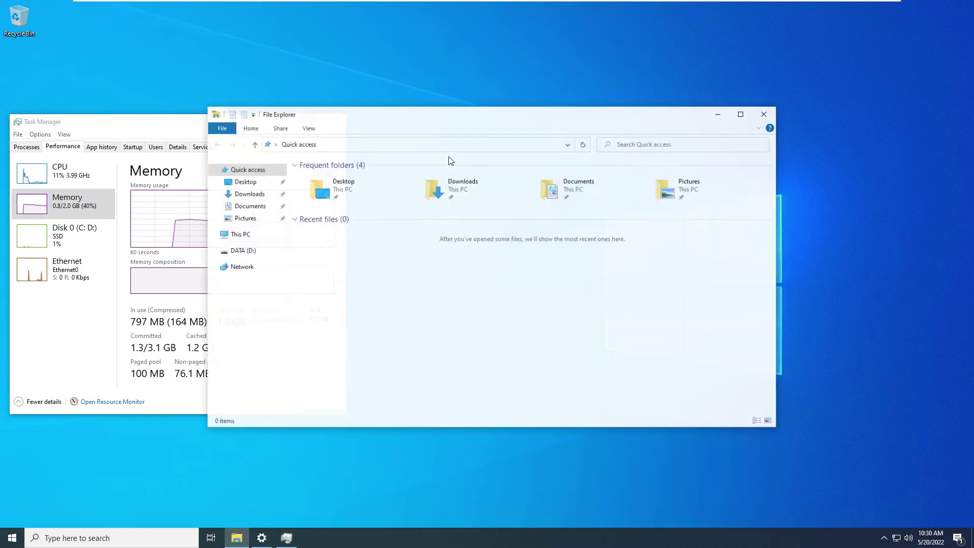
drag(600, 143, 573, 125)
click(403, 251)
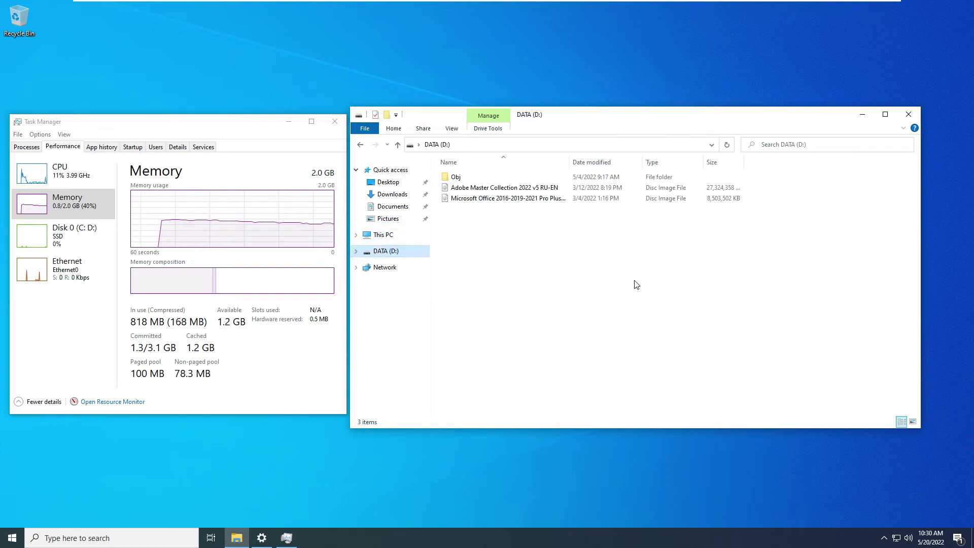
scroll(577, 242, up, 3)
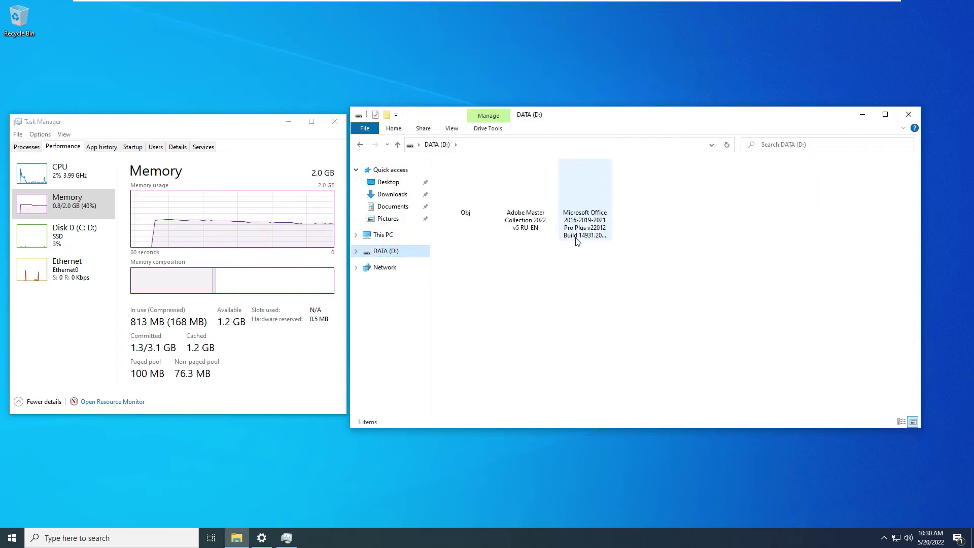
Step: Mount the Adobe Master Collection 2022 v5 RU-EN image, run its autoplay application with permission to make changes, and minimize File Explorer
double_click(520, 219)
double_click(486, 202)
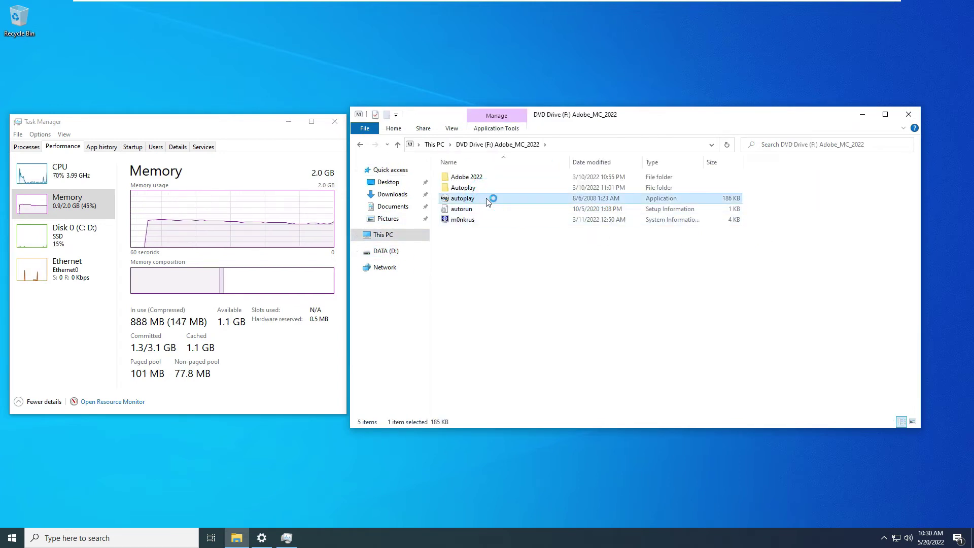
click(434, 339)
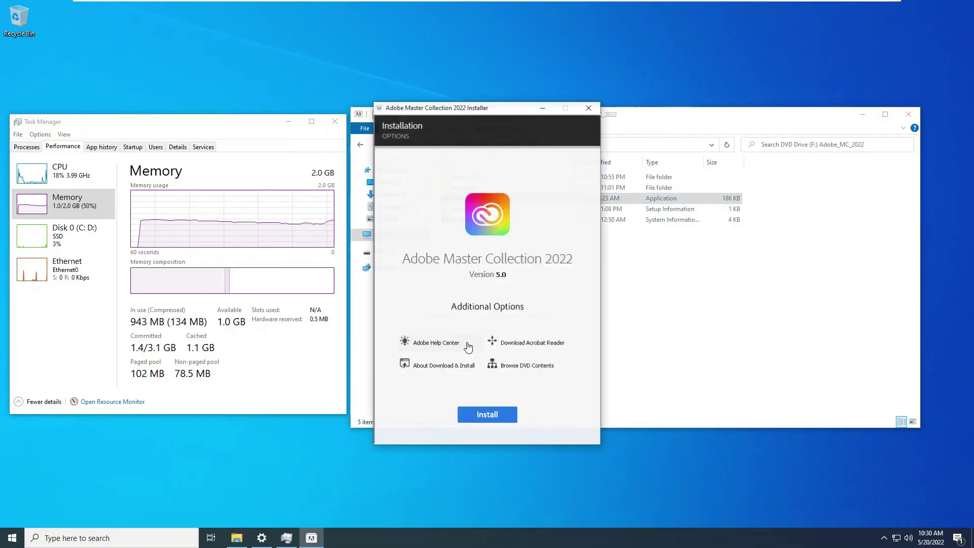
click(862, 115)
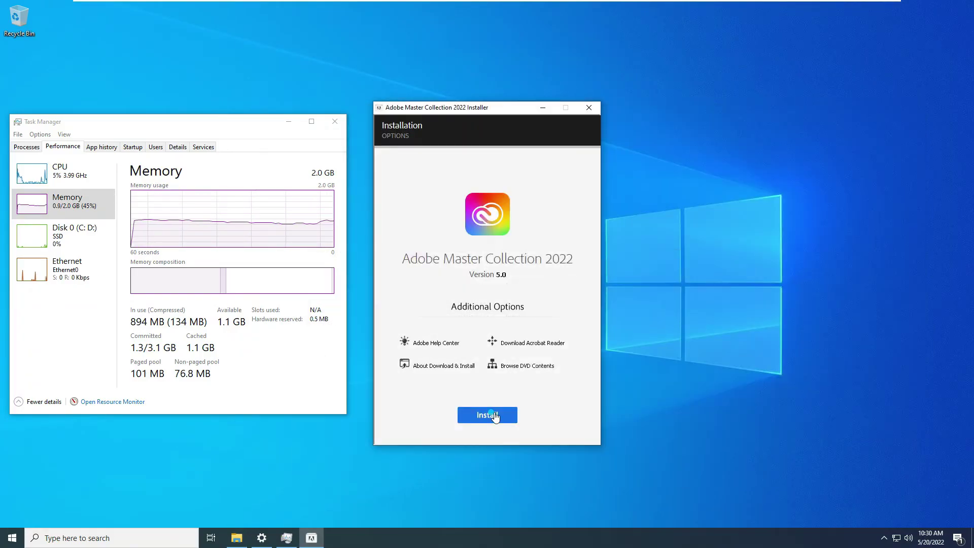
Step: Install only Adobe Acrobat Pro DC 64-bit and Adobe Photoshop 2022 in English (North America) at the default location
click(487, 415)
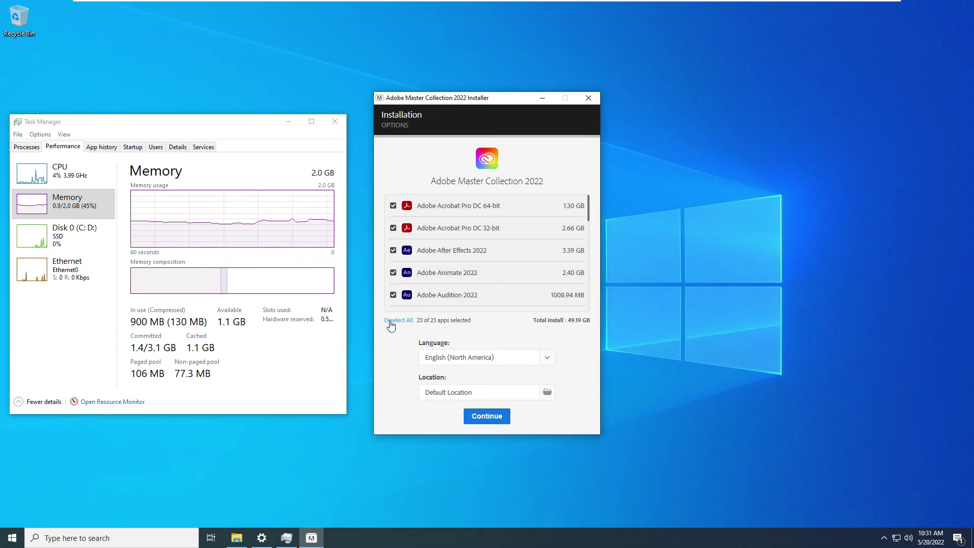
click(390, 321)
click(392, 205)
scroll(432, 267, down, 5)
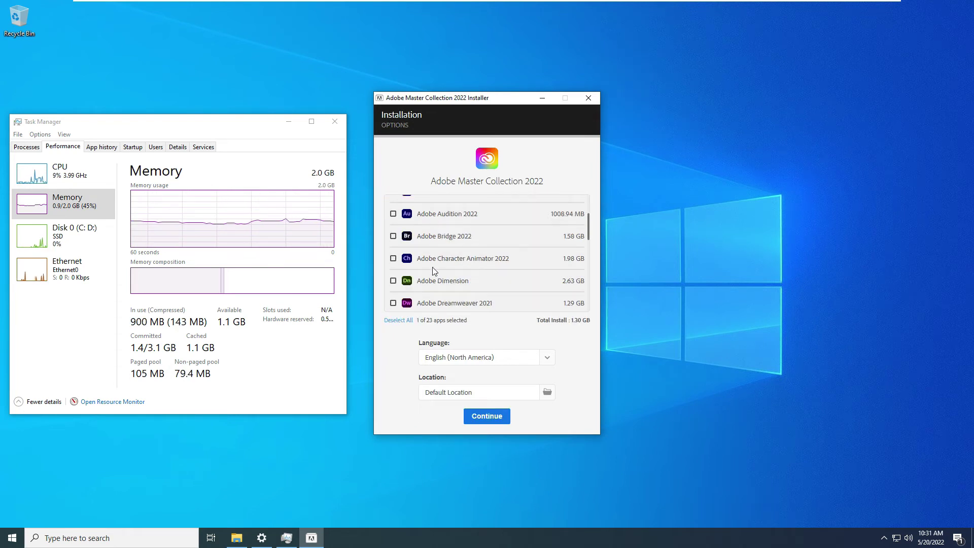
scroll(419, 276, down, 4)
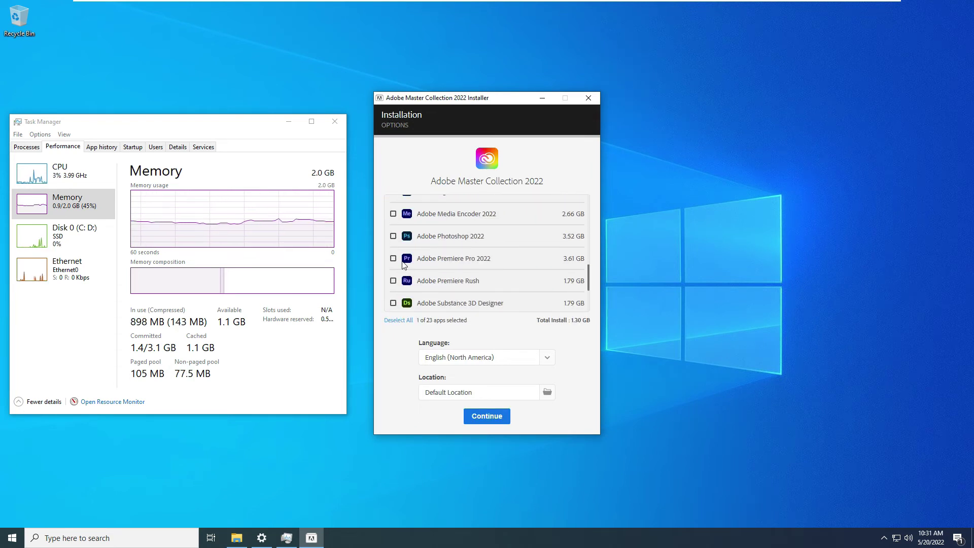
click(486, 417)
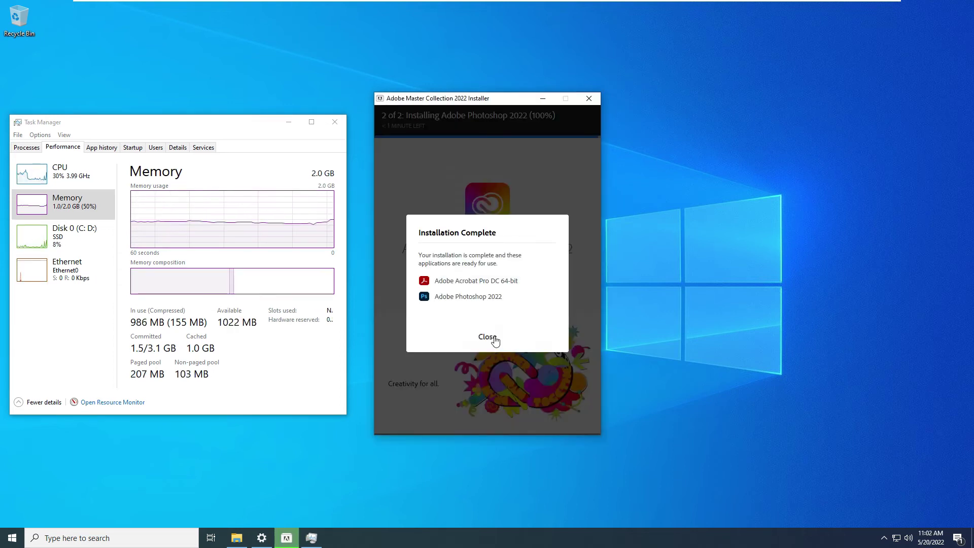
click(488, 336)
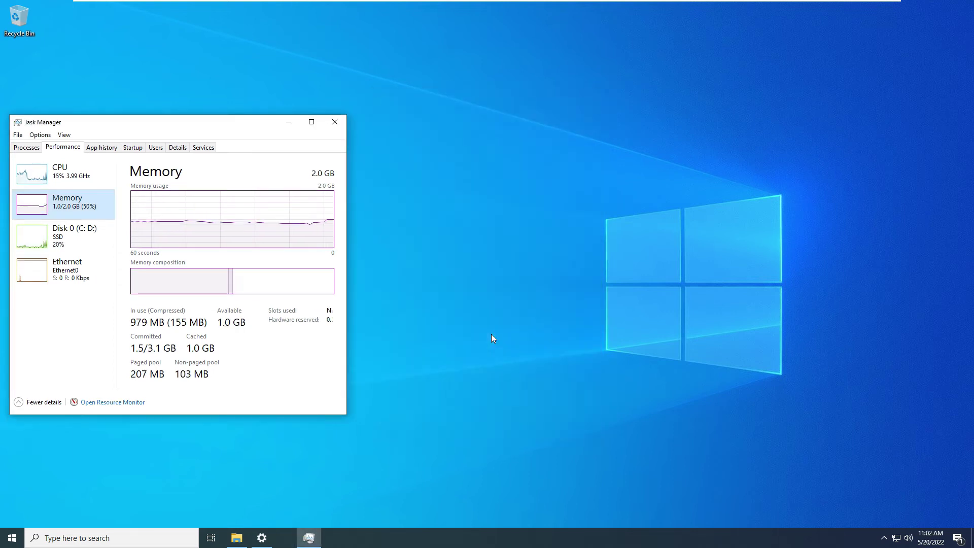
click(236, 538)
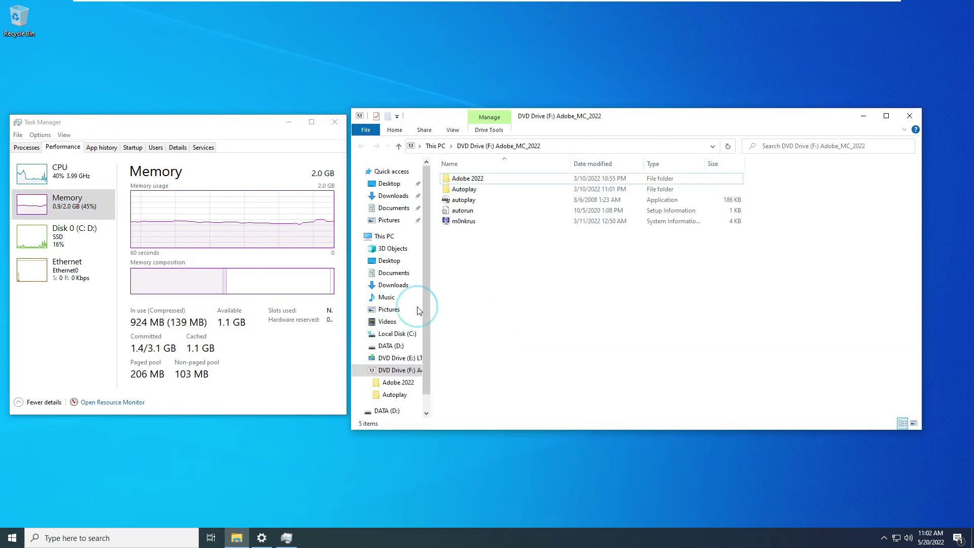
click(390, 345)
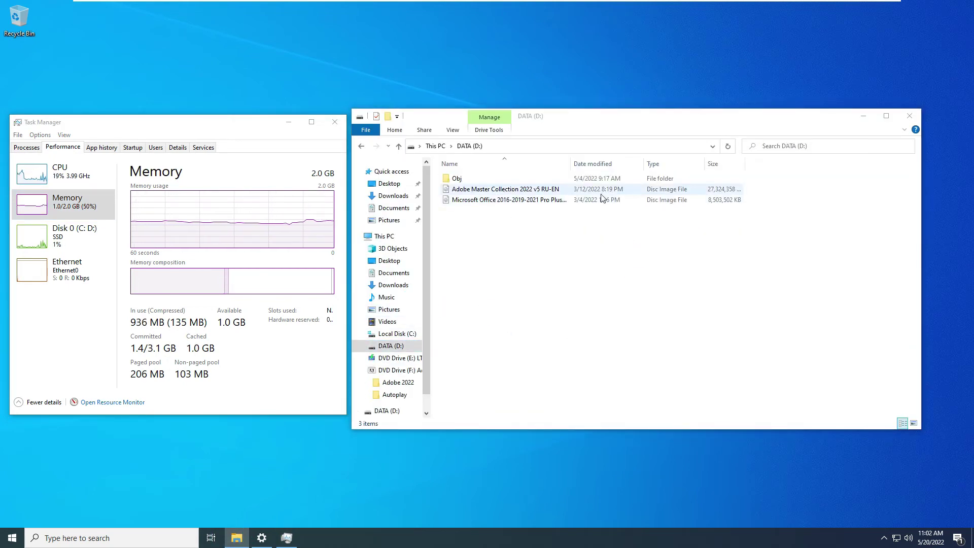
key(ctrl+shift+2)
double_click(585, 195)
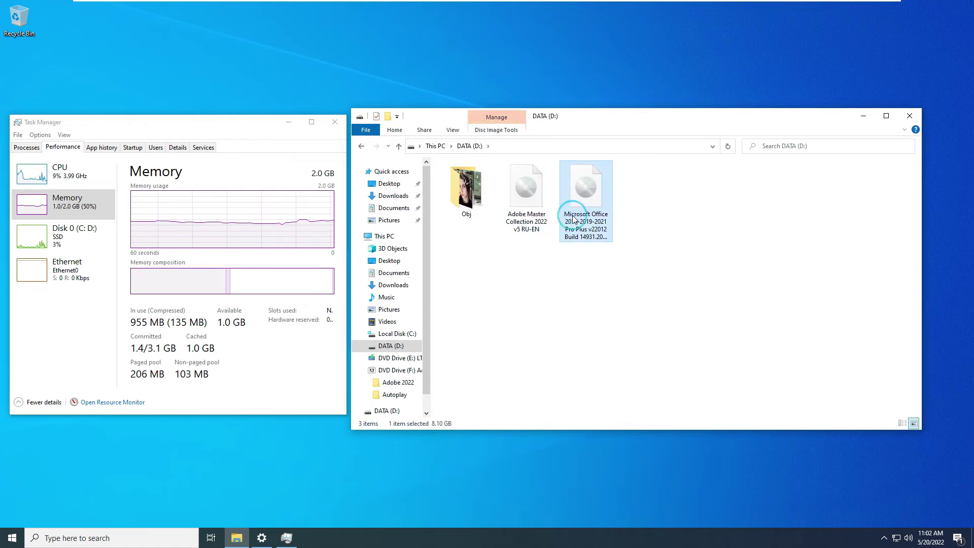
double_click(467, 199)
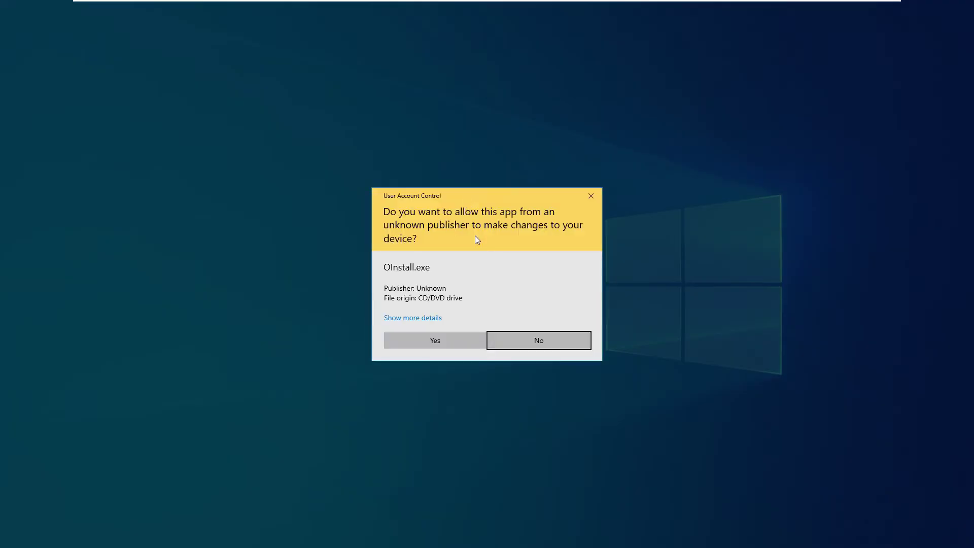
click(424, 340)
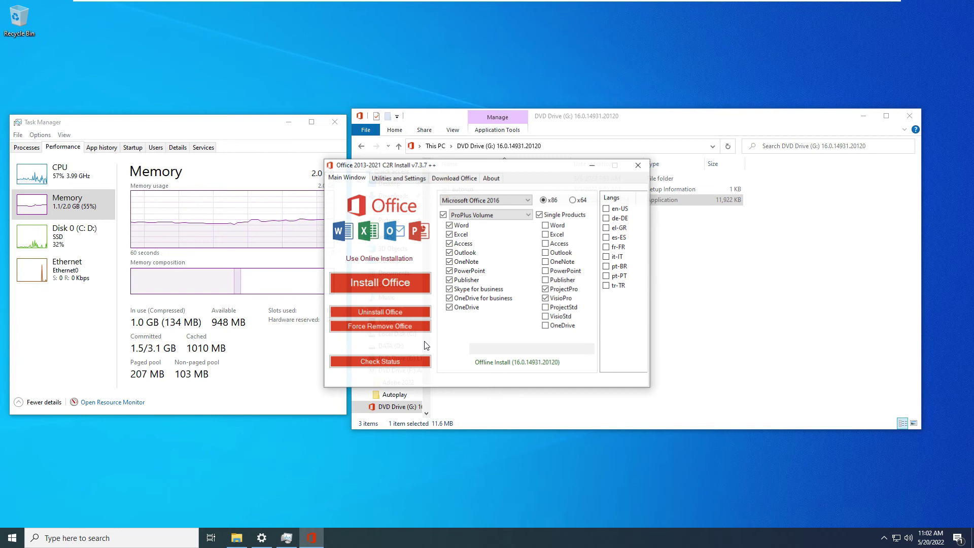
Step: Install Microsoft Office 2019-2021 as Standard 2021 Volume, x64, with the en-US language
click(479, 221)
click(487, 214)
click(477, 228)
click(403, 282)
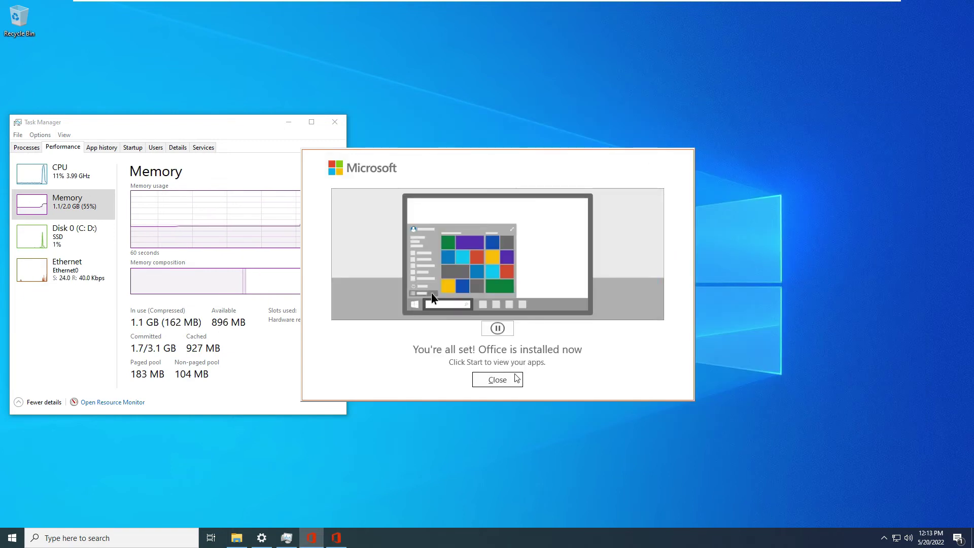
click(515, 377)
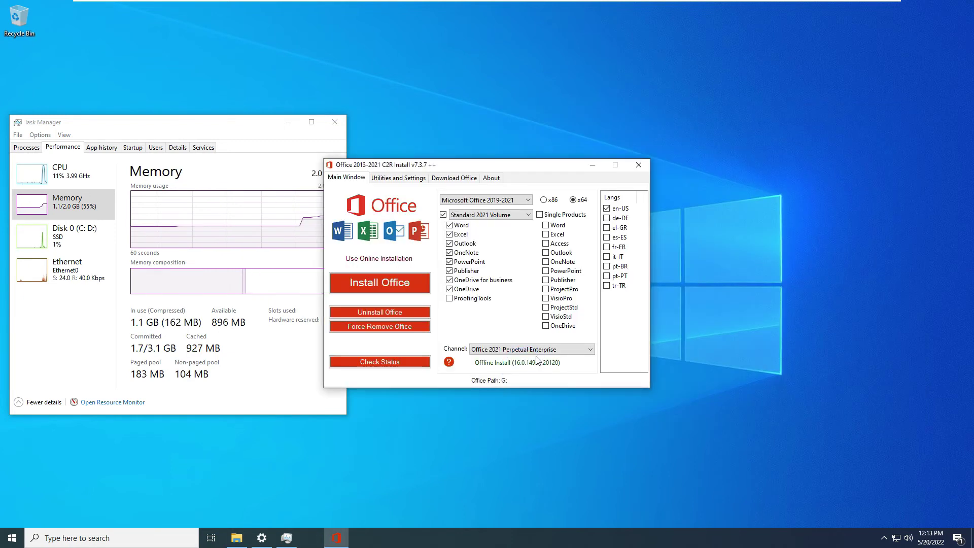
Step: Activate Office with the installer's utilities, and accept the license agreement and dismiss the privacy notice in Word
click(387, 176)
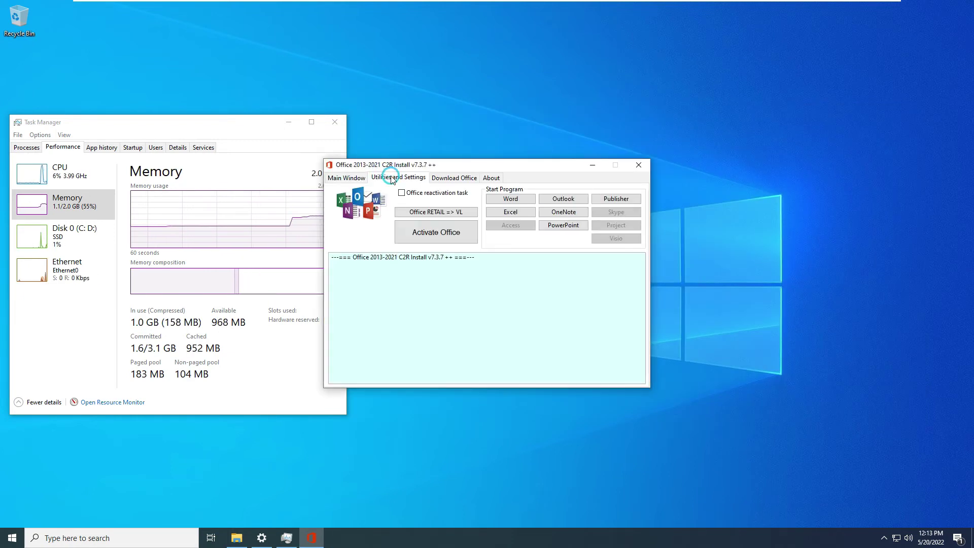
click(418, 235)
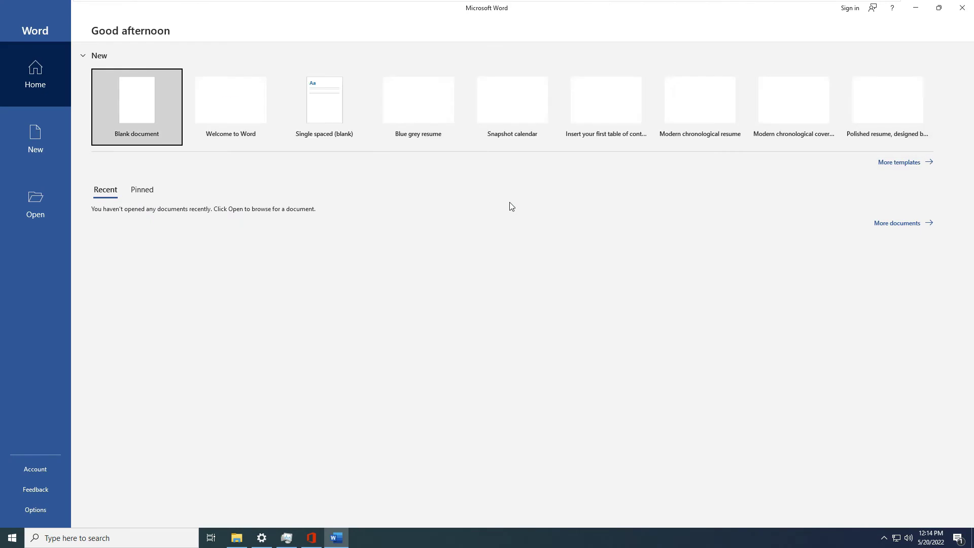
click(475, 345)
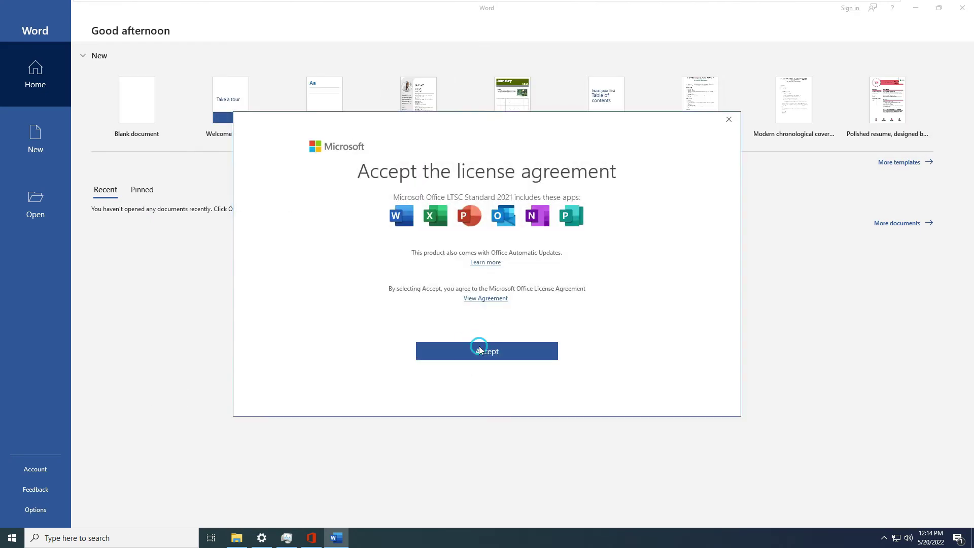
click(682, 385)
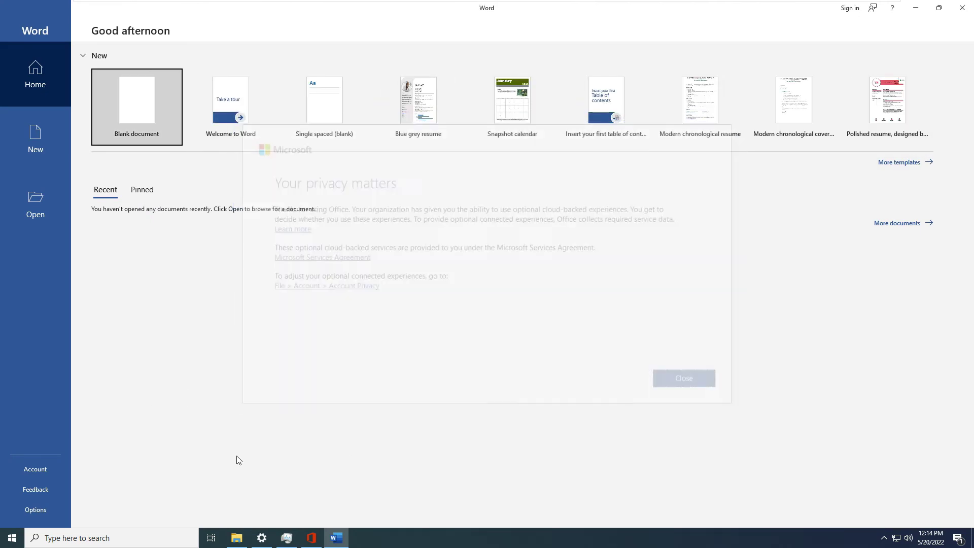
click(35, 469)
click(36, 138)
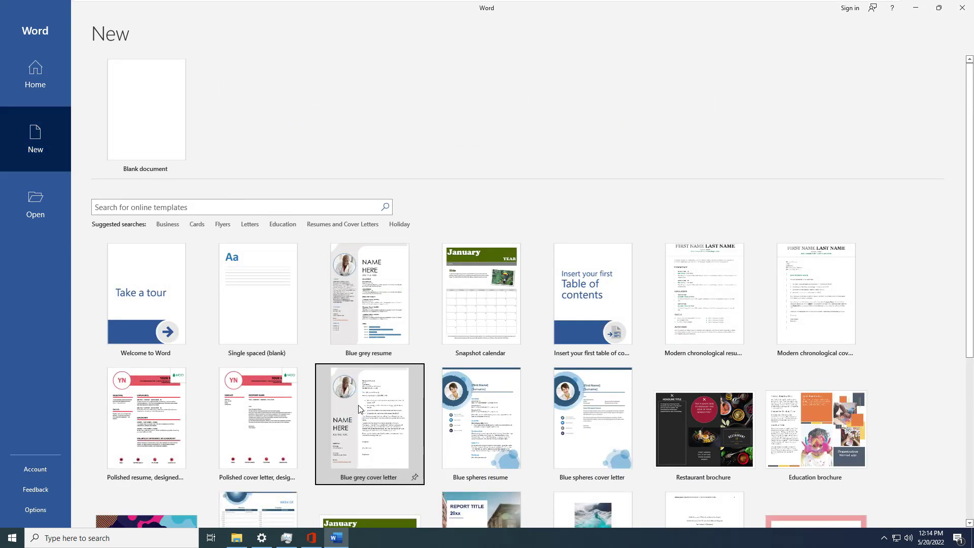
double_click(359, 408)
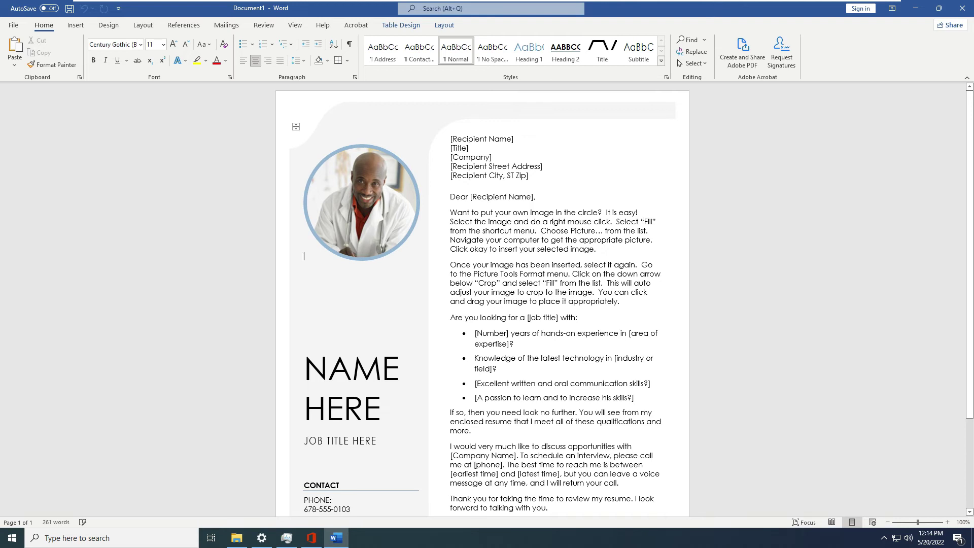
Step: Save the cover letter as a PDF named Recipient Name in the Documents folder, opening the file after publishing
key(F12)
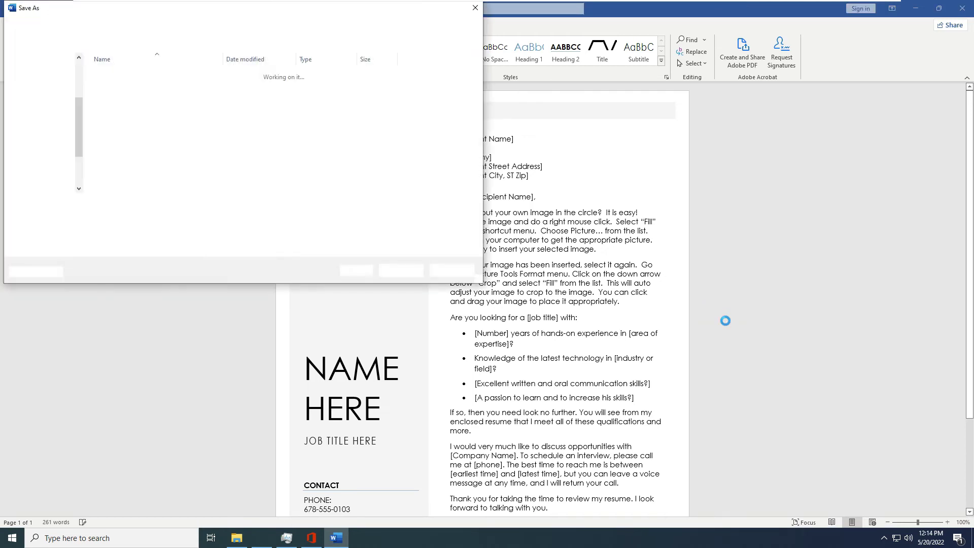
click(122, 216)
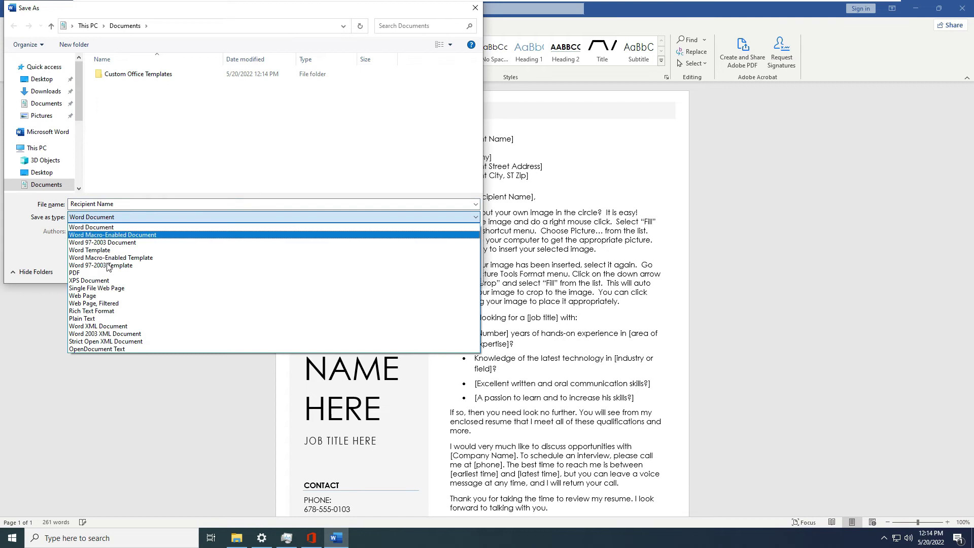
click(203, 275)
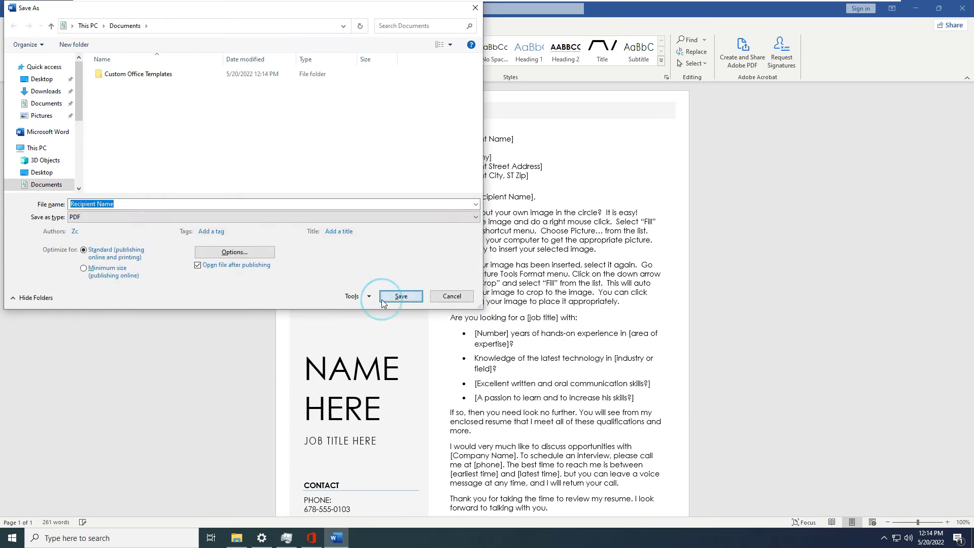
click(382, 299)
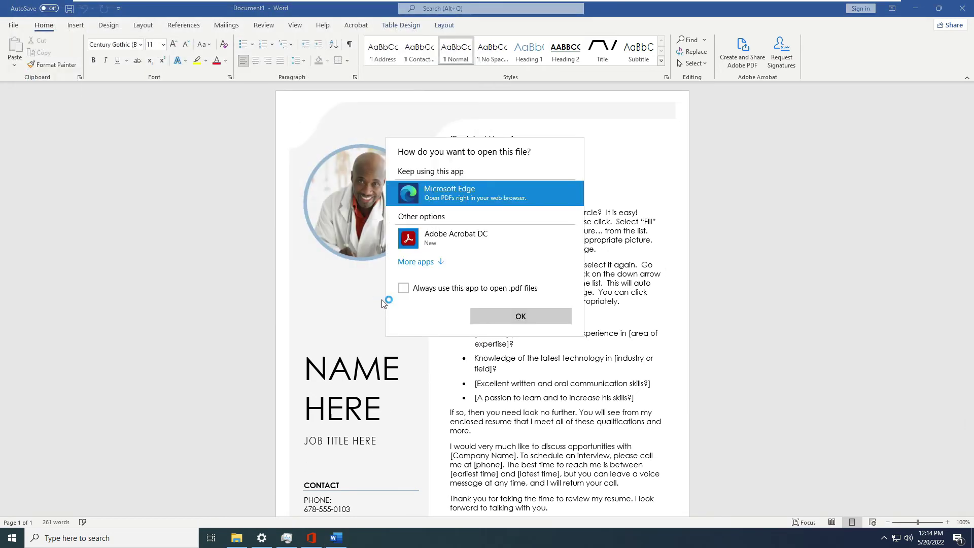
Step: Open the exported PDF in Adobe Acrobat DC as the always-used app for .pdf files, and start editing its recipient text block
click(431, 294)
click(506, 314)
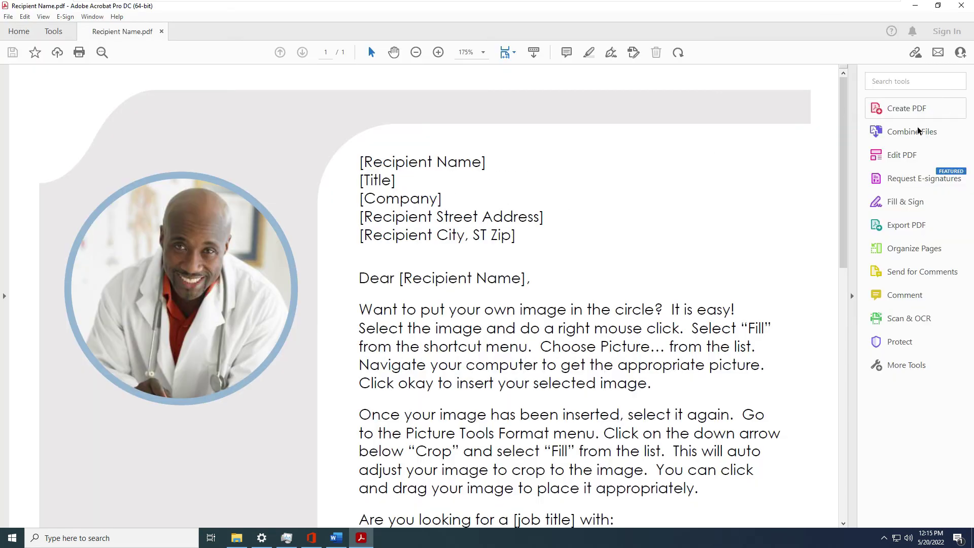
click(903, 156)
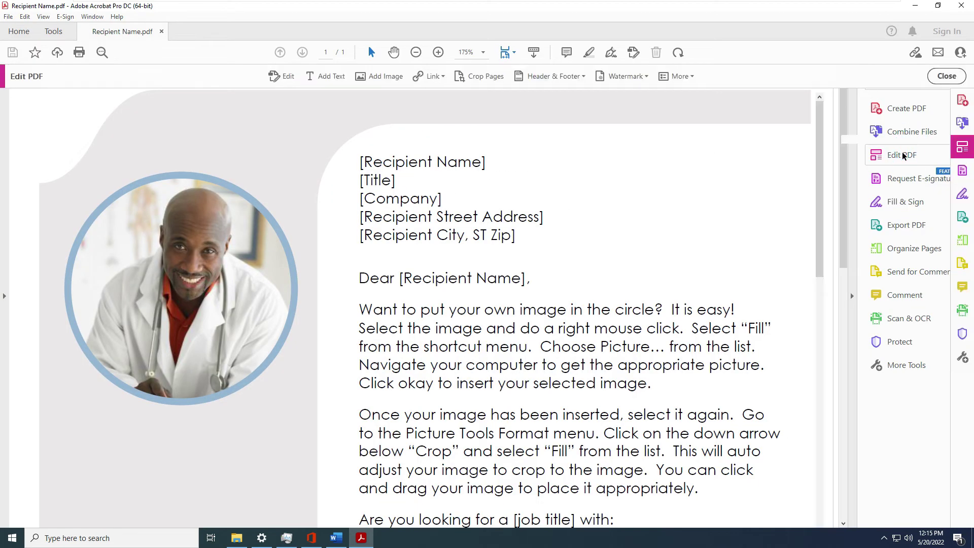
click(493, 254)
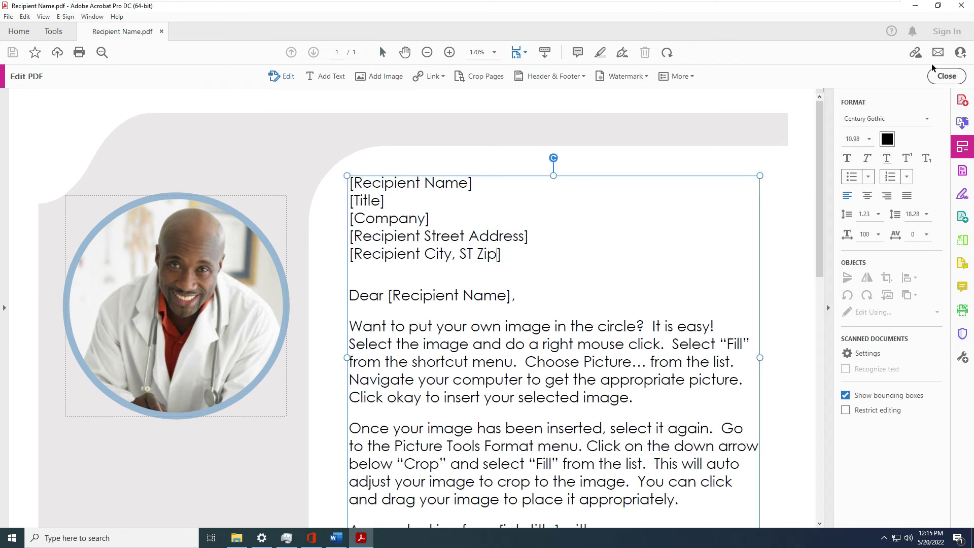
Step: Minimize Acrobat and Word, and close the Office 2013-2021 C2R Install window
click(915, 8)
click(915, 8)
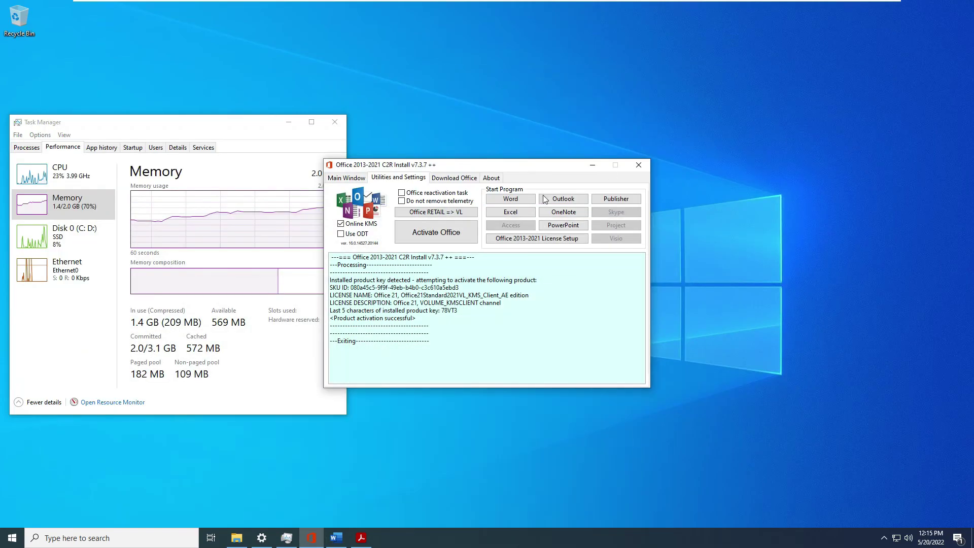
click(638, 168)
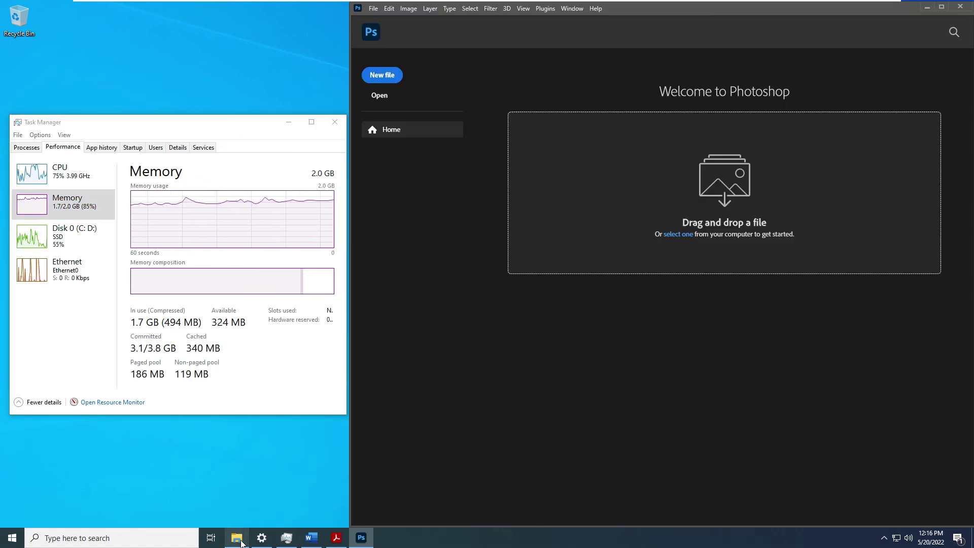
Step: Open the image f_0215_by_effjot_db7b4ny-fullview from the Obj folder on DATA (D:) in Photoshop
click(238, 539)
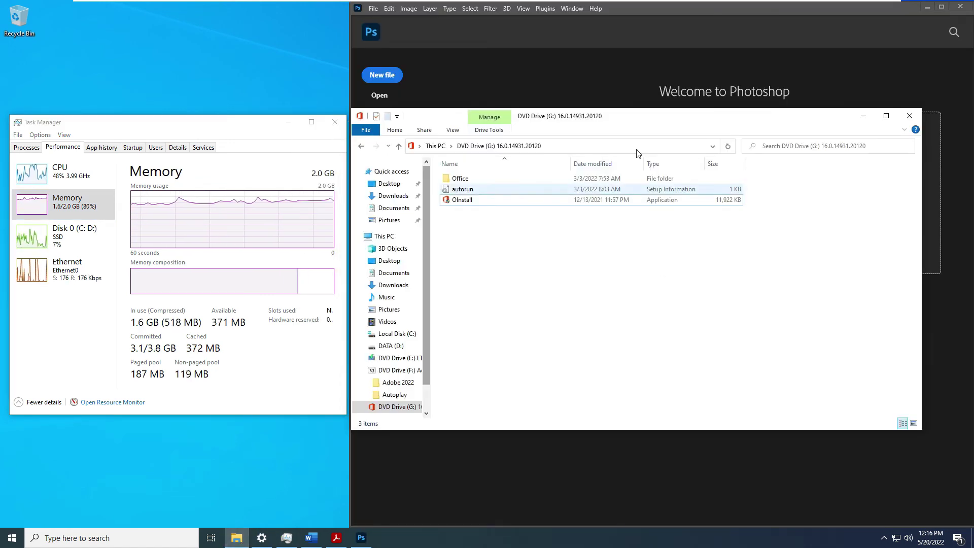
drag(637, 118, 636, 162)
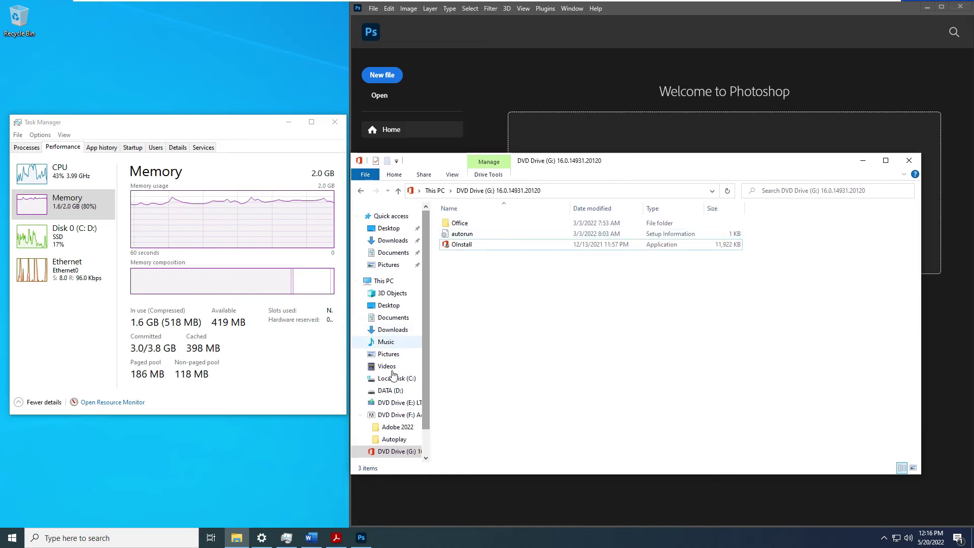
click(390, 390)
double_click(466, 232)
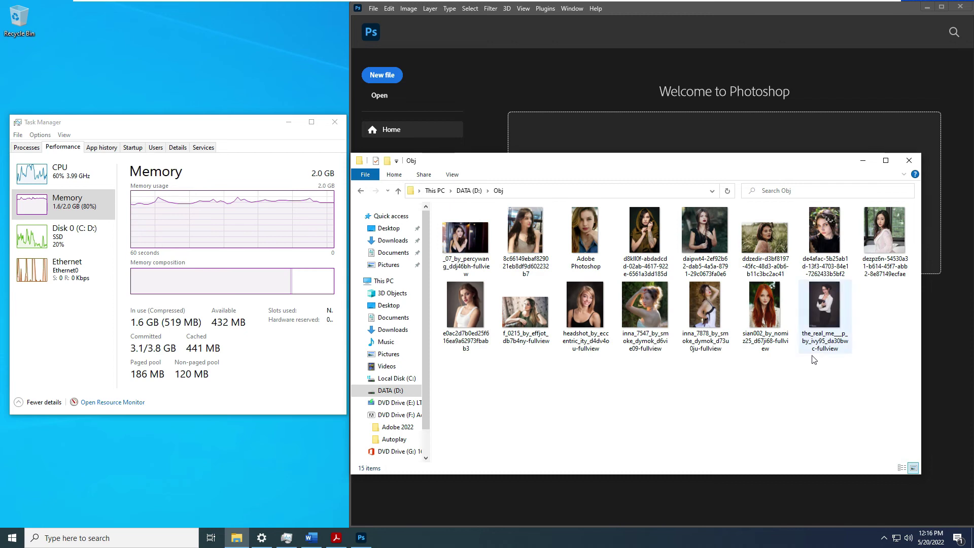
drag(525, 310, 843, 150)
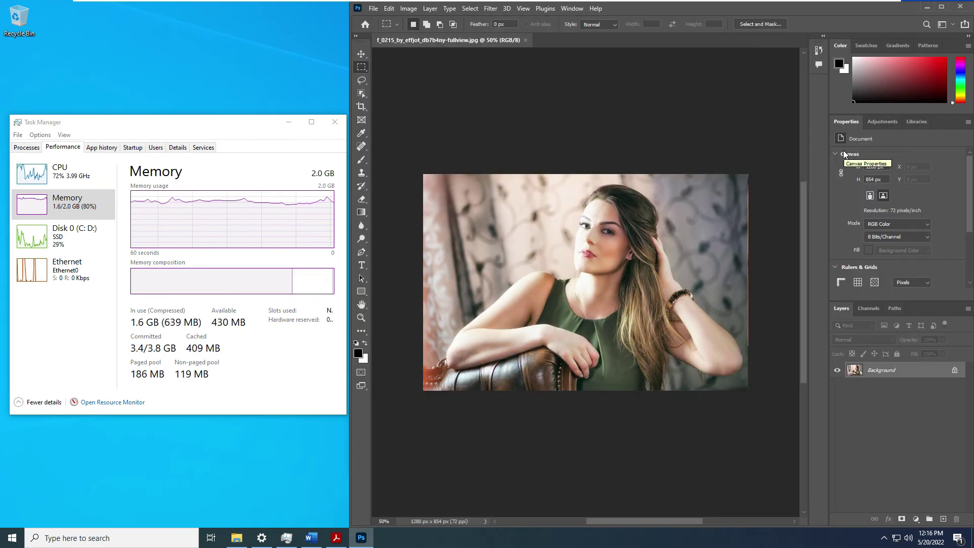
Step: Unlock and duplicate the photo's Background layer, and remove the background from the copy with the original layer hidden
click(955, 371)
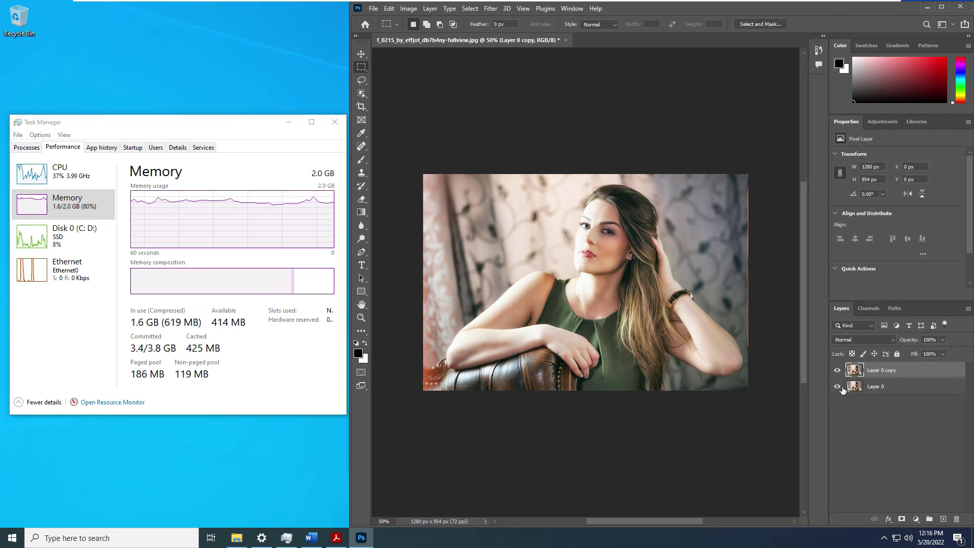
scroll(888, 265, down, 2)
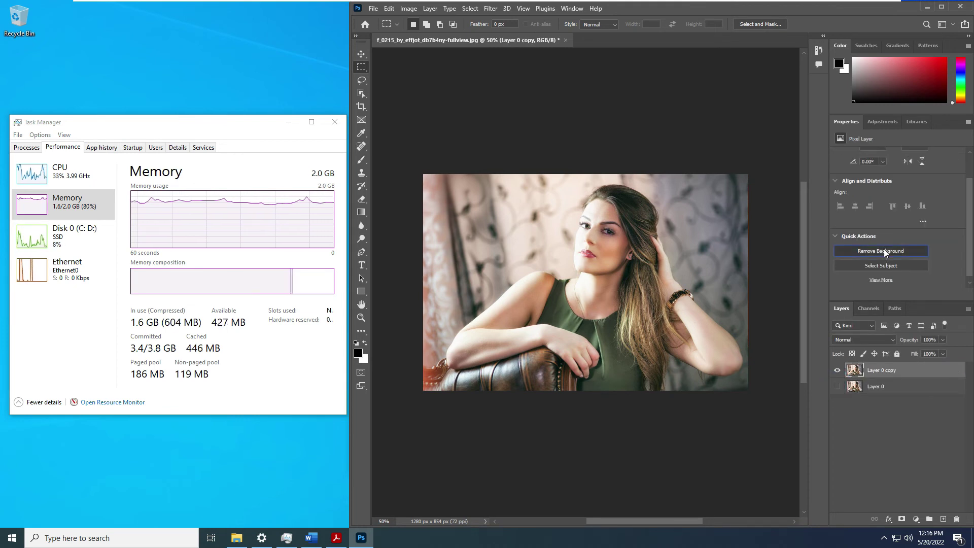
click(883, 250)
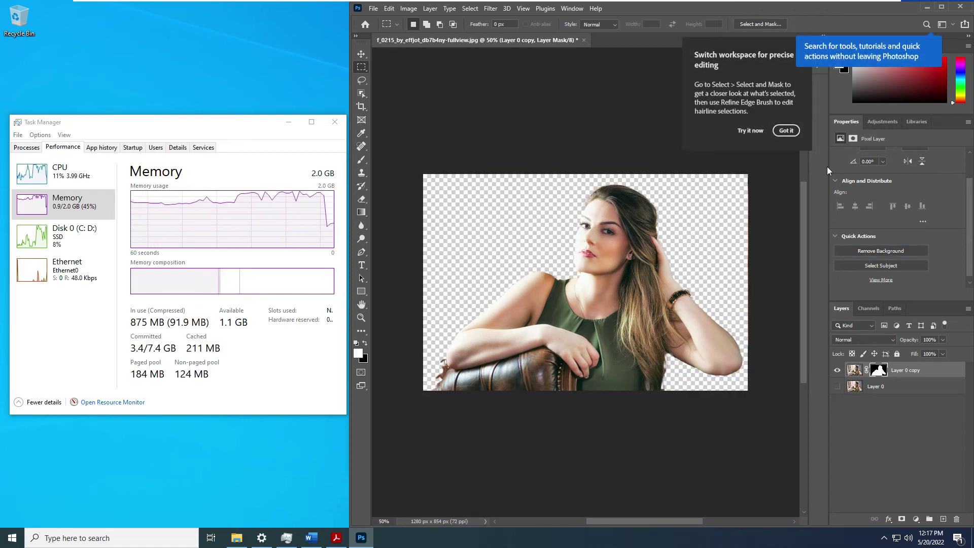
click(785, 131)
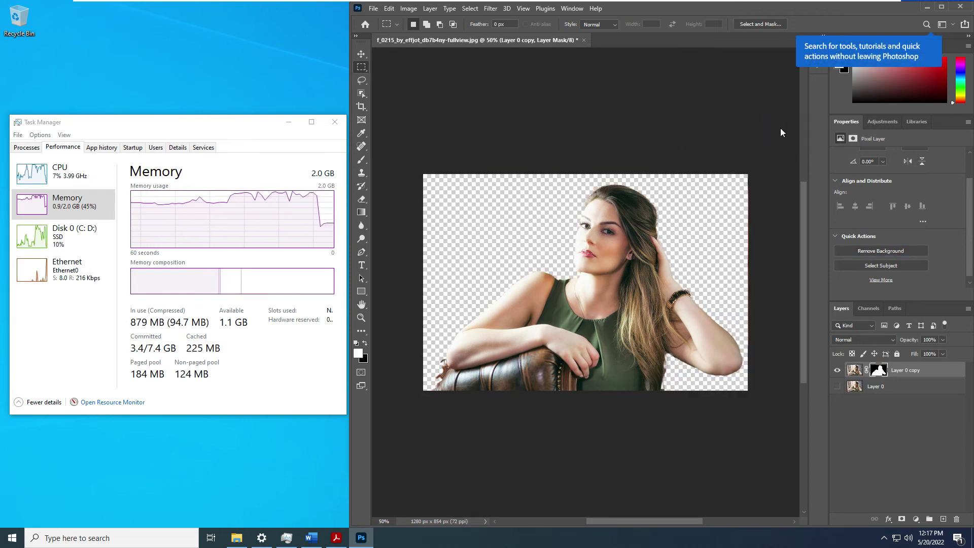
Step: Show the original Layer 0 beneath the cutout and add a Gradient Overlay layer style to it
click(834, 386)
click(837, 386)
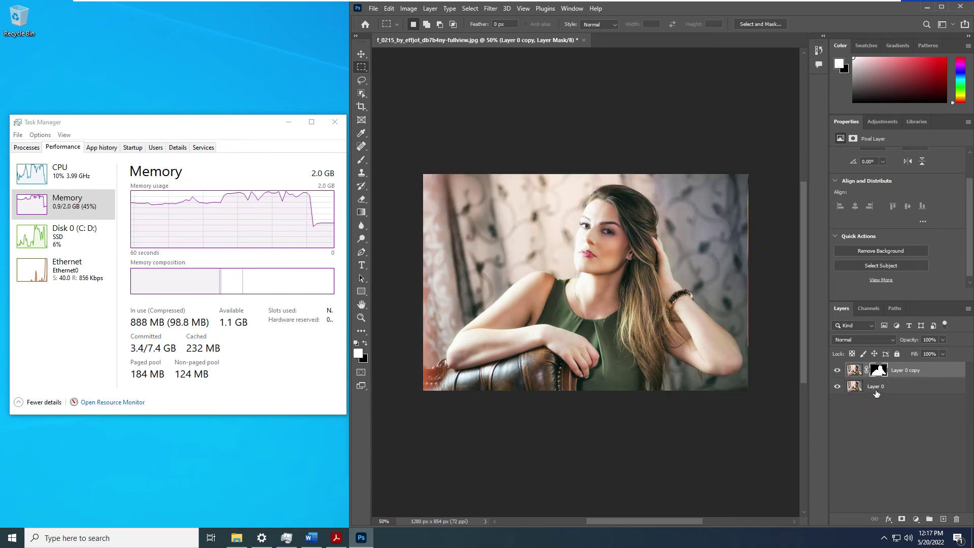
click(875, 386)
click(888, 520)
click(944, 474)
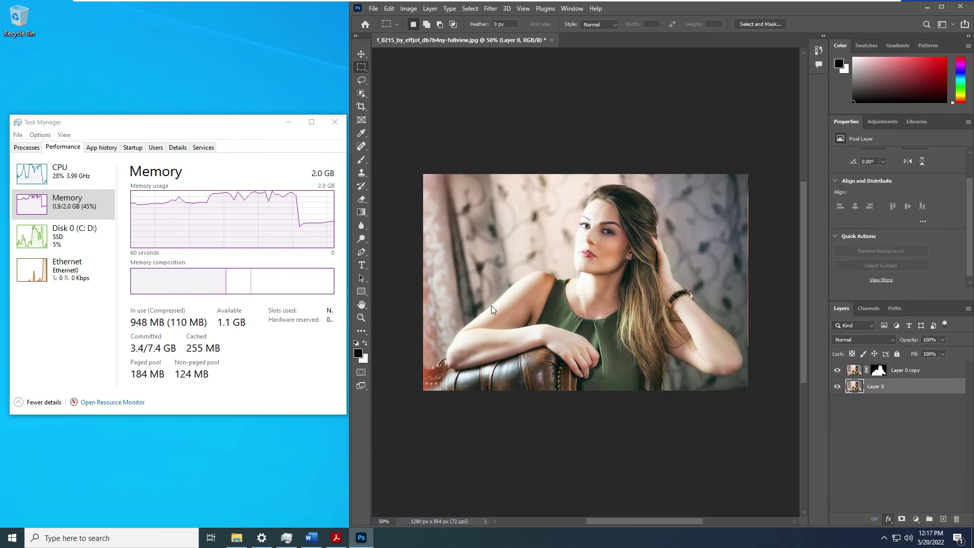
drag(369, 81, 97, 189)
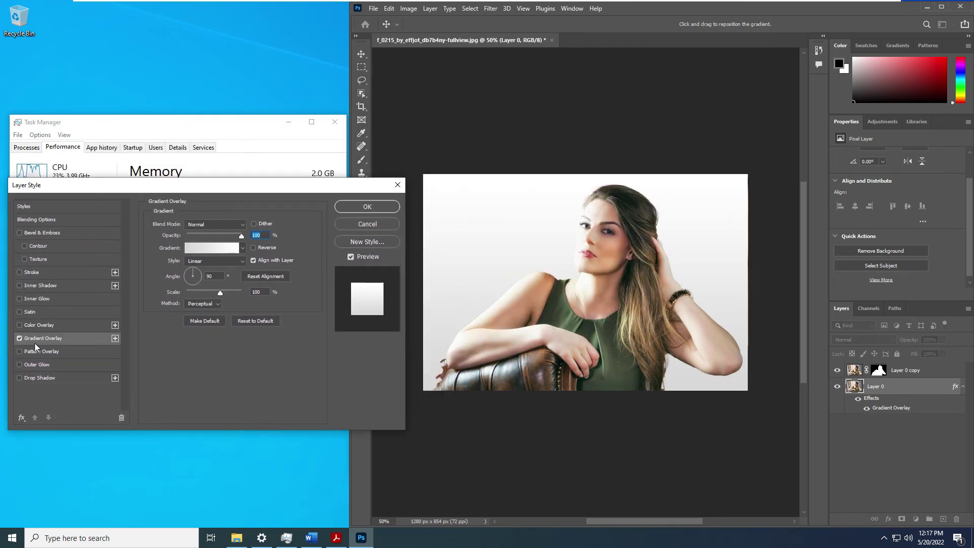
Step: Set the overlay's gradient to the Green_19 preset from the Greens group and apply the layer style
click(196, 248)
drag(439, 81, 223, 111)
scroll(202, 184, down, 1)
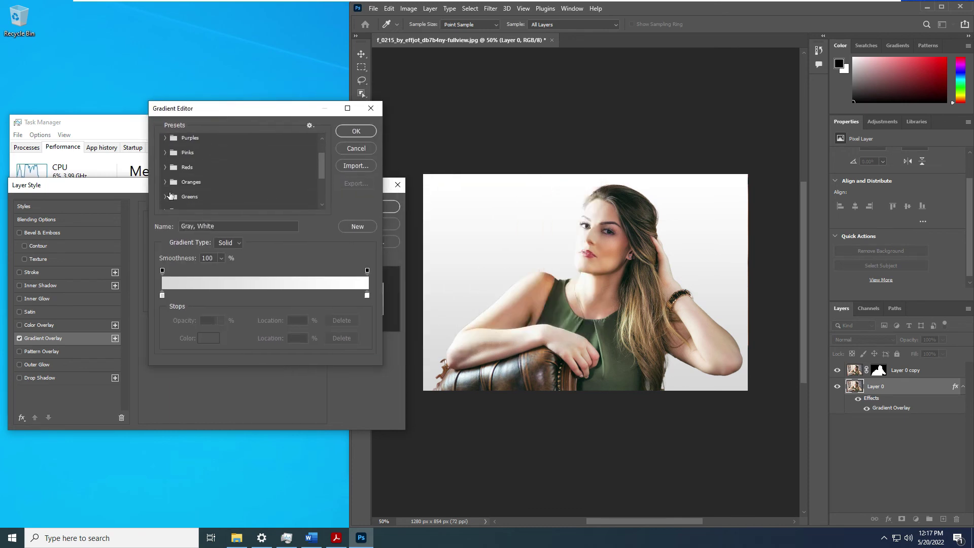
scroll(165, 180, down, 1)
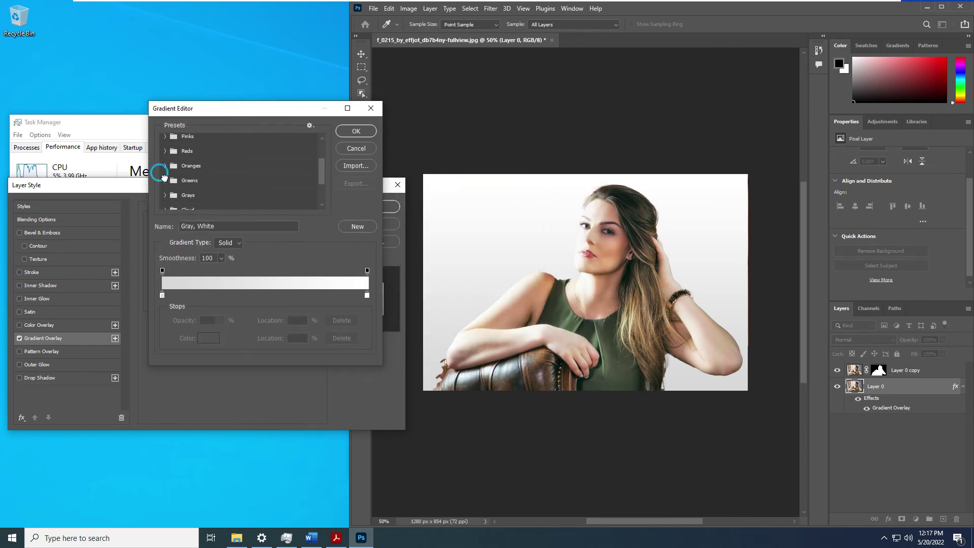
click(164, 180)
scroll(164, 179, down, 2)
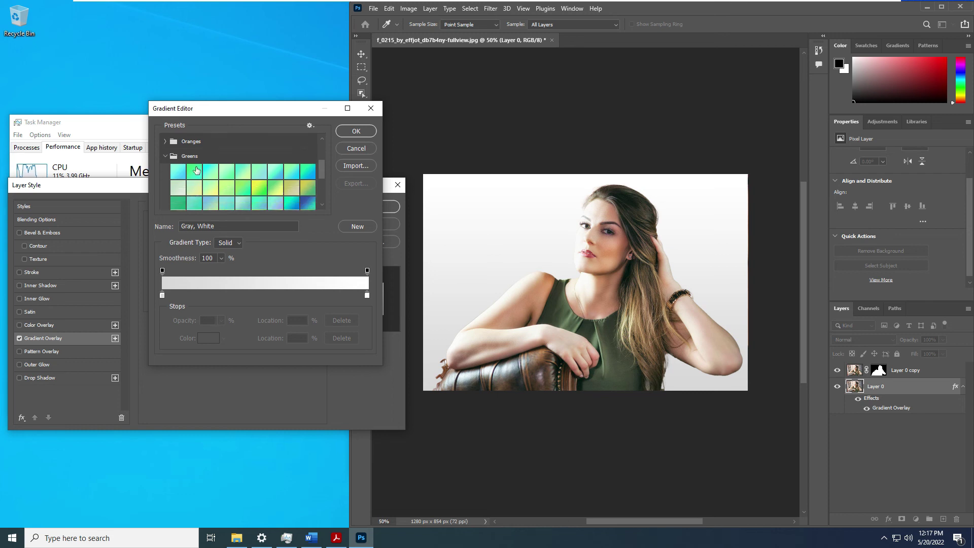
click(196, 171)
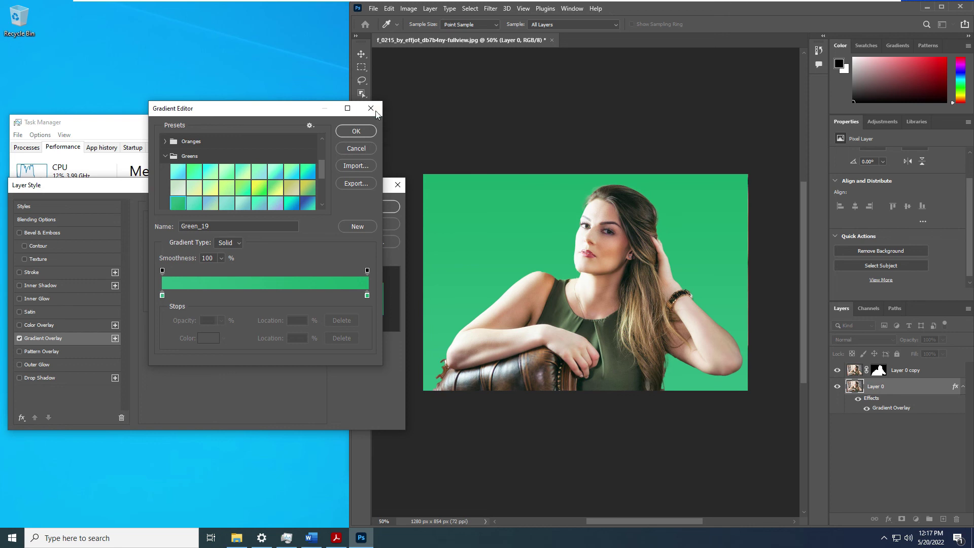
click(367, 132)
click(378, 206)
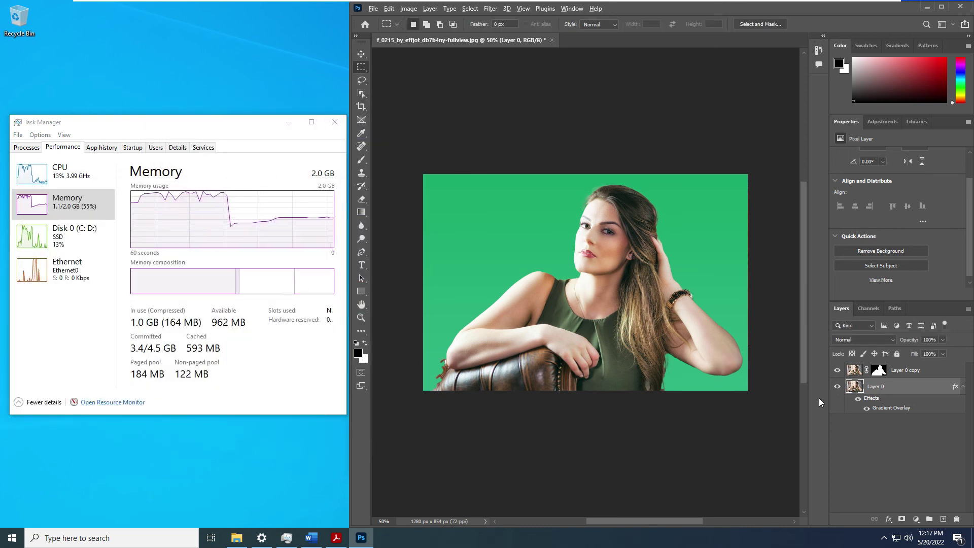
Step: Save a JPEG copy of the edited photo in Downloads as f_0215_by_effjot_db7b4ny-fullview copy
key(ctrl+alt+s)
scroll(426, 148, up, 3)
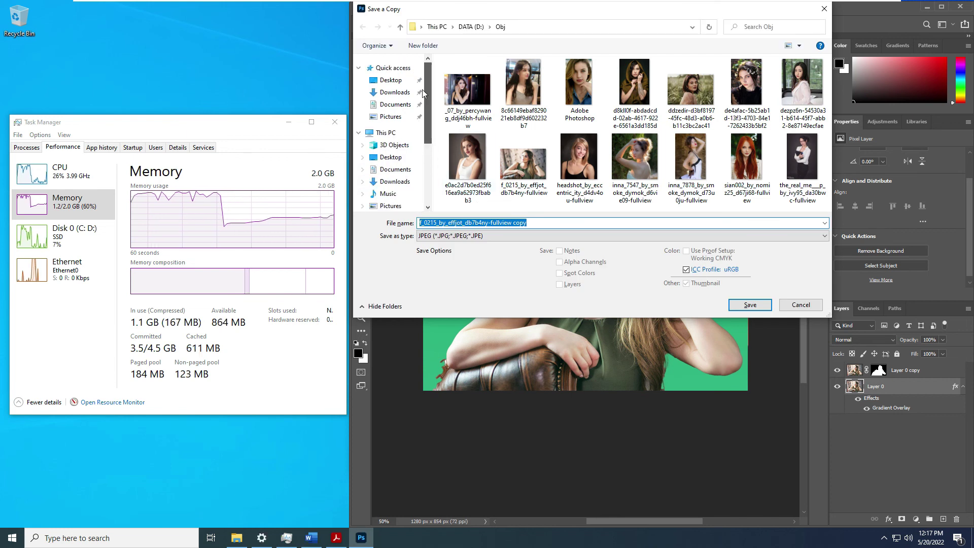
click(394, 92)
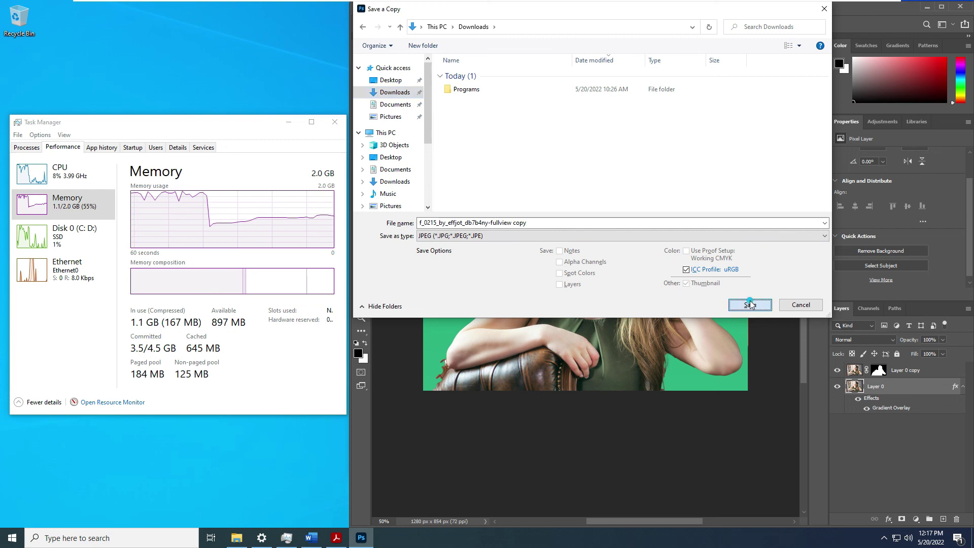
click(760, 309)
click(543, 134)
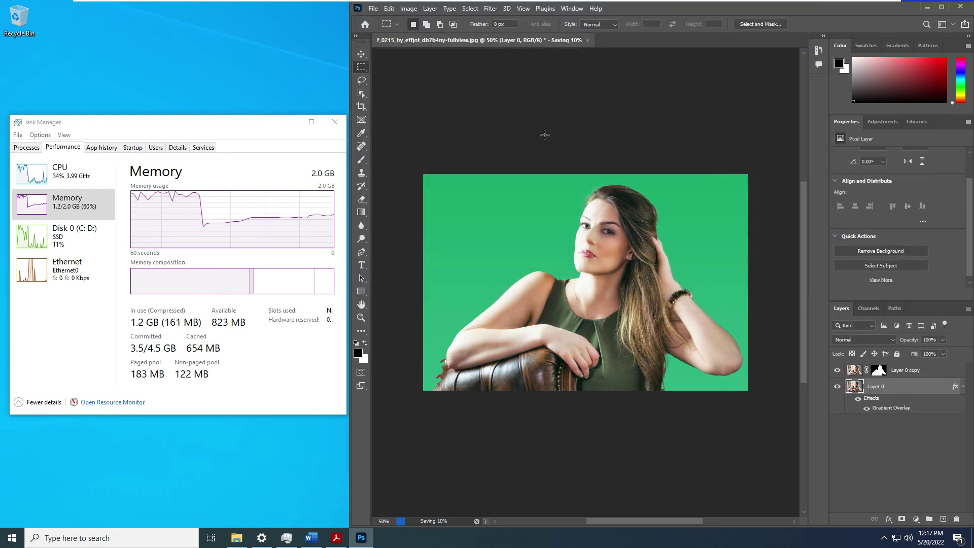
key(ctrl+alt+s)
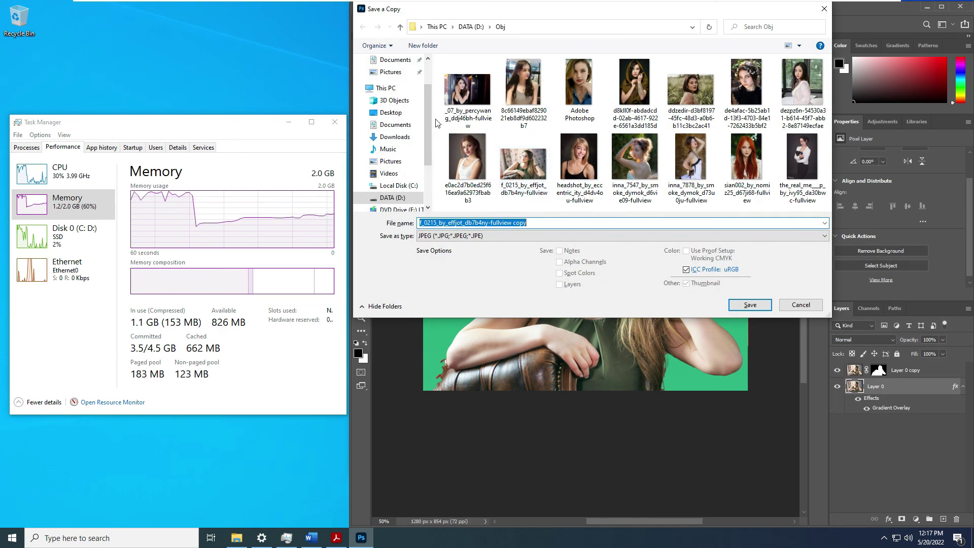
scroll(393, 93, up, 1)
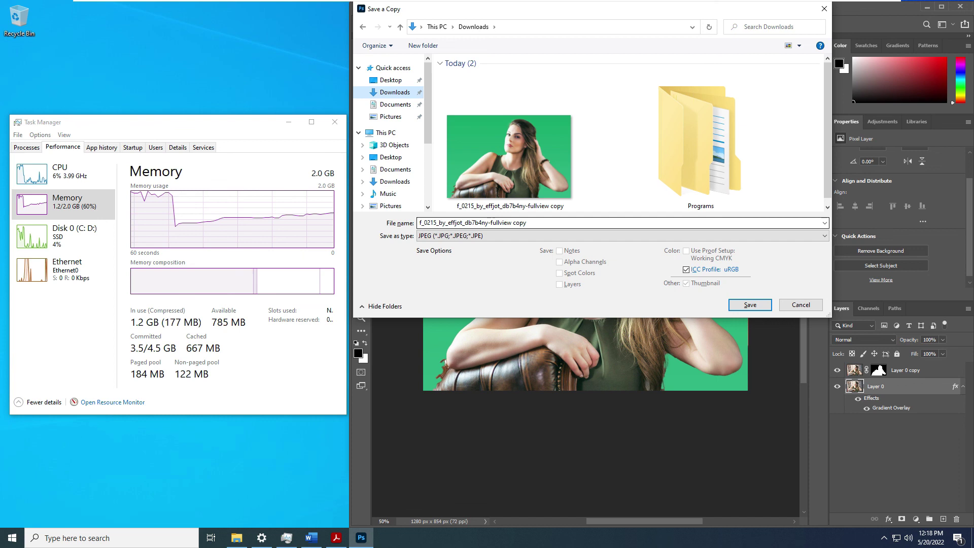
click(794, 304)
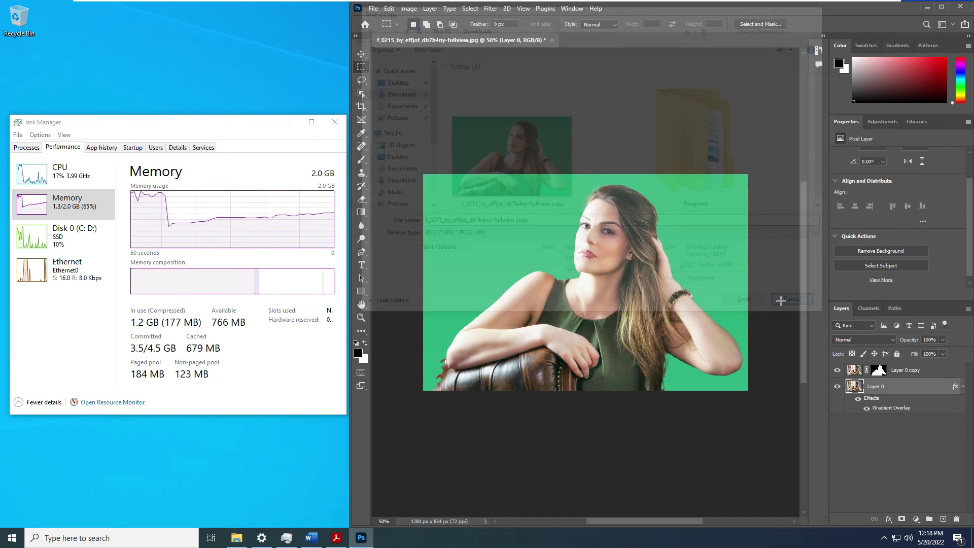
Step: Check the saved photo copy in File Explorer's Downloads folder using extra large icons, and minimize the window
click(236, 537)
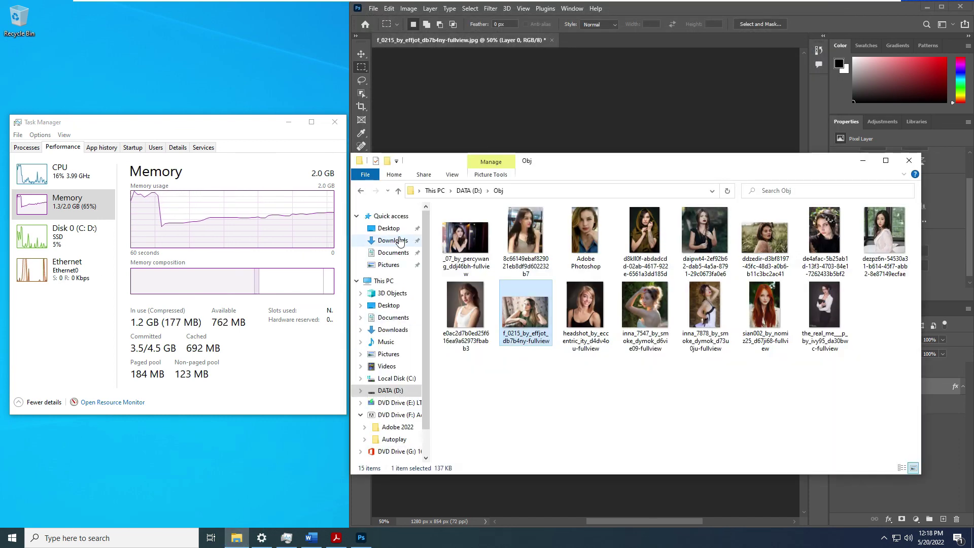
click(393, 240)
key(ctrl+shift+1)
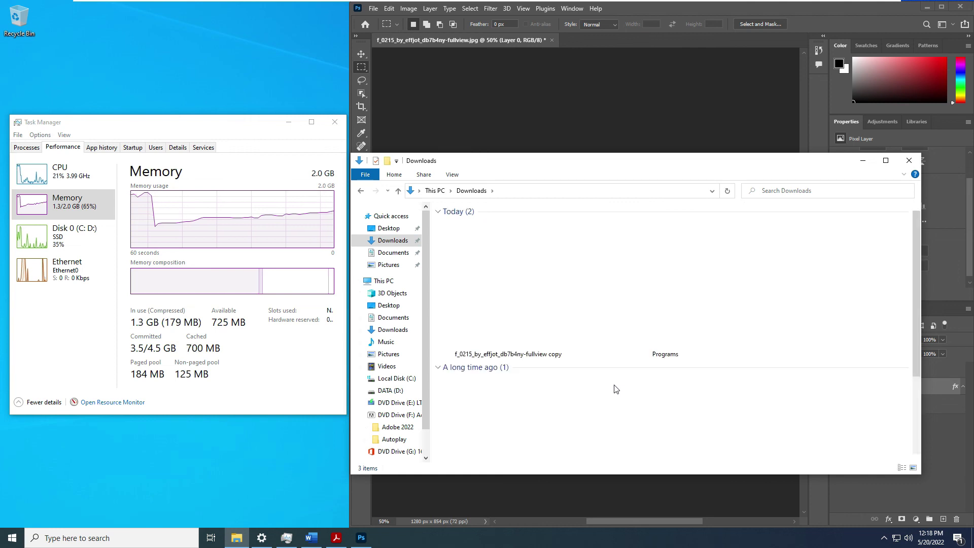
scroll(672, 345, down, 1)
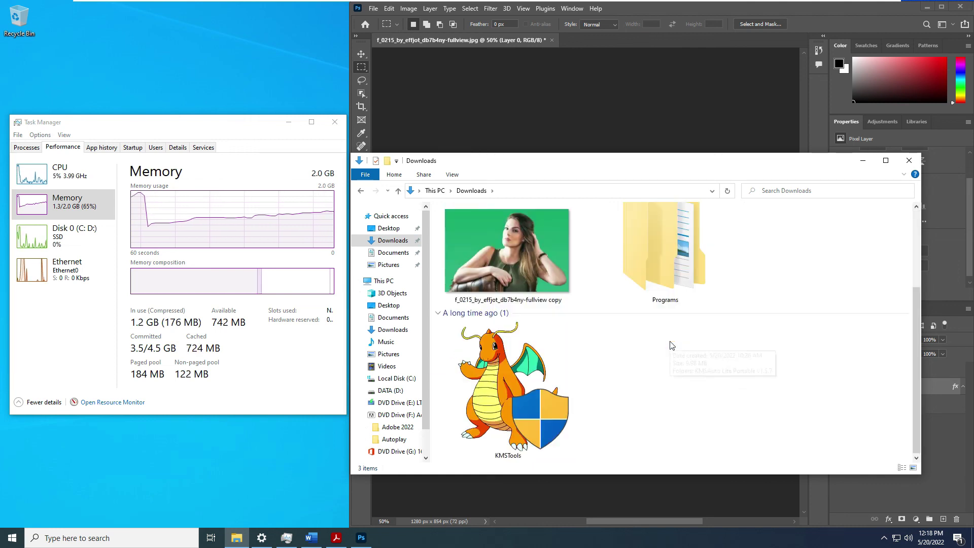
scroll(672, 345, up, 1)
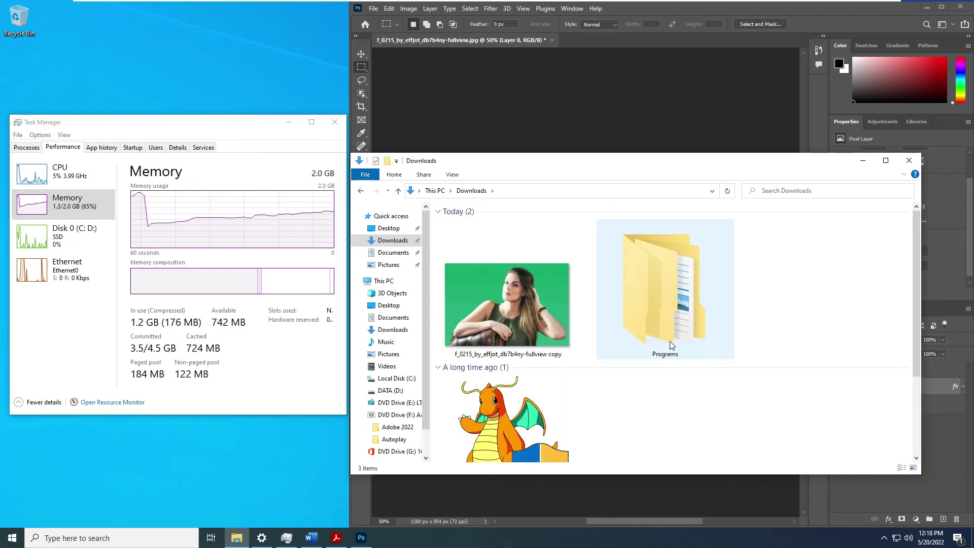
click(866, 162)
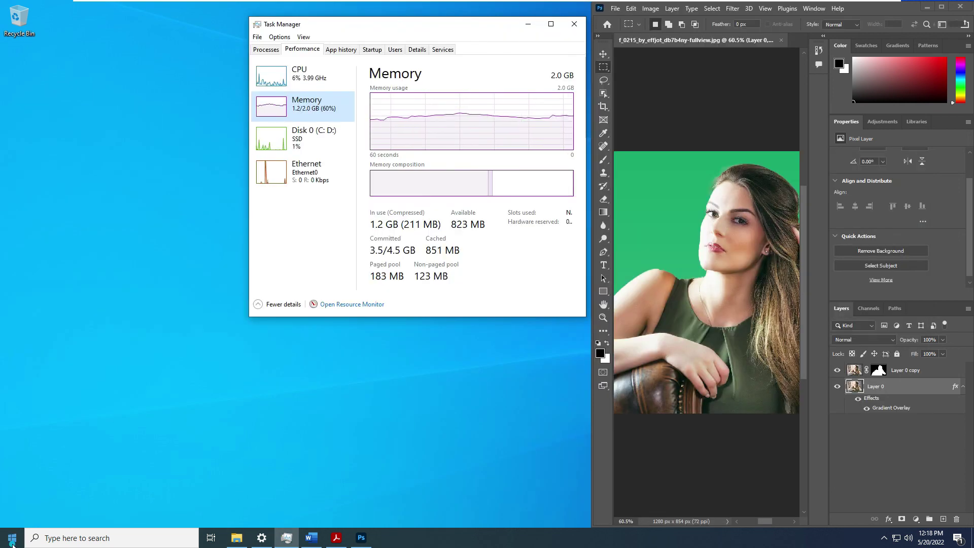
Step: Shut down Windows
click(13, 539)
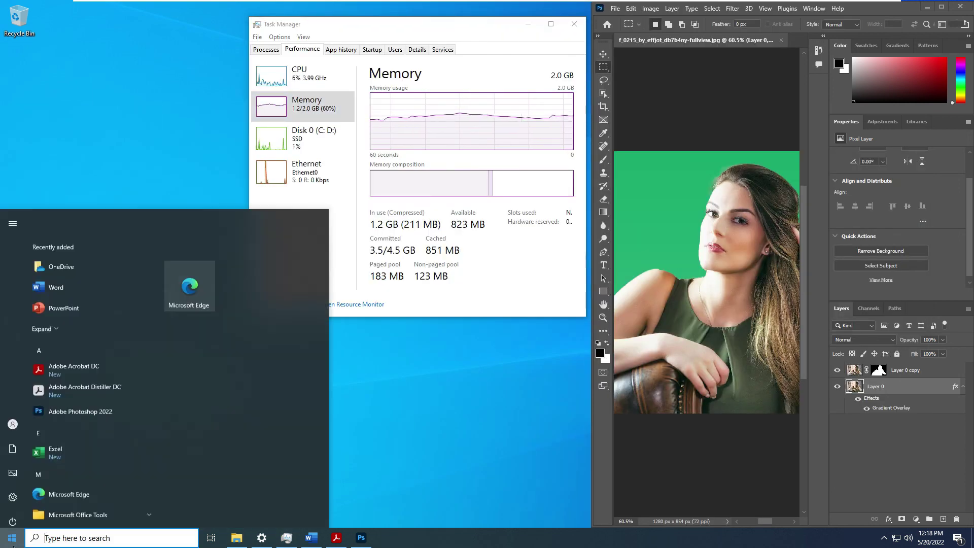
click(16, 515)
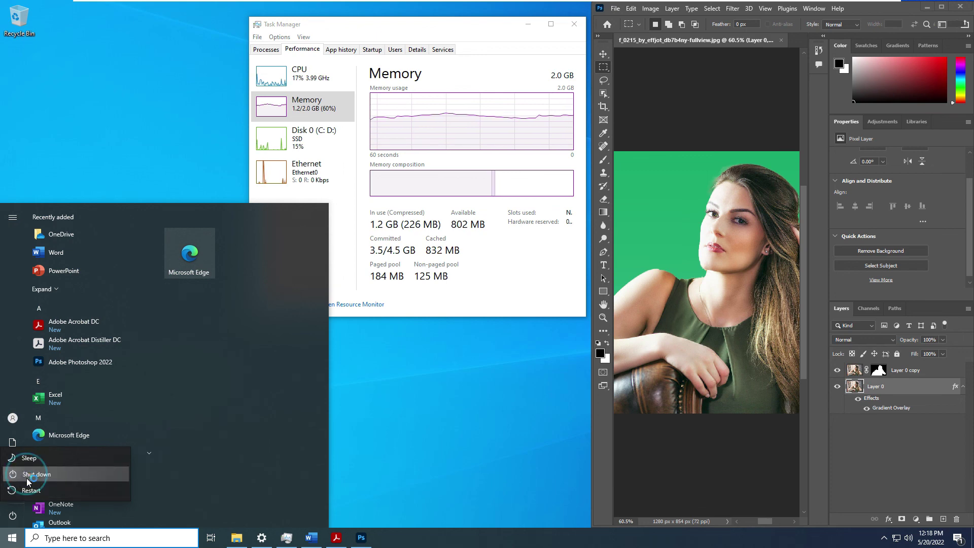